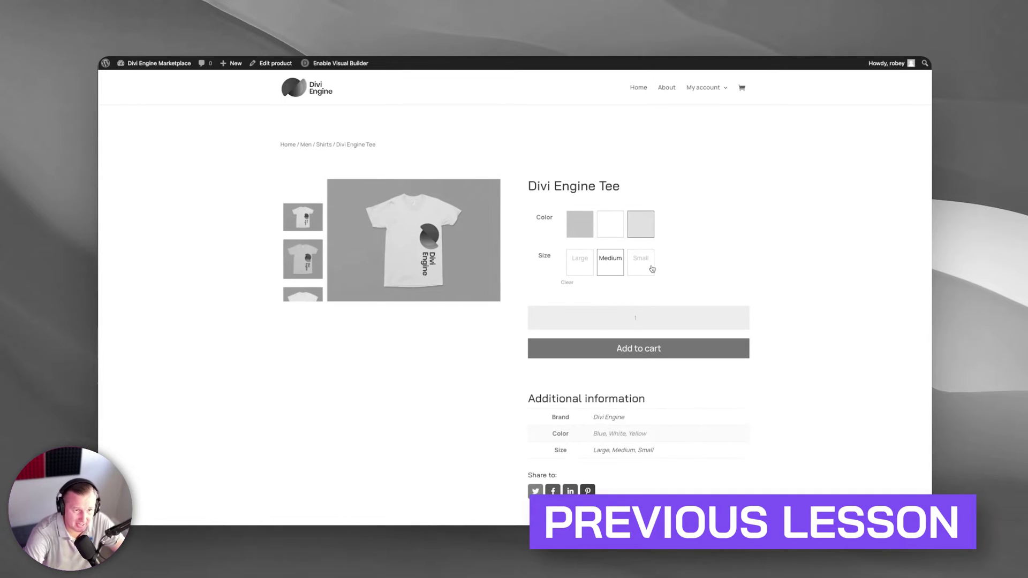
Try out the size and colour swatches on the Divi Engine Tee product page
click(611, 262)
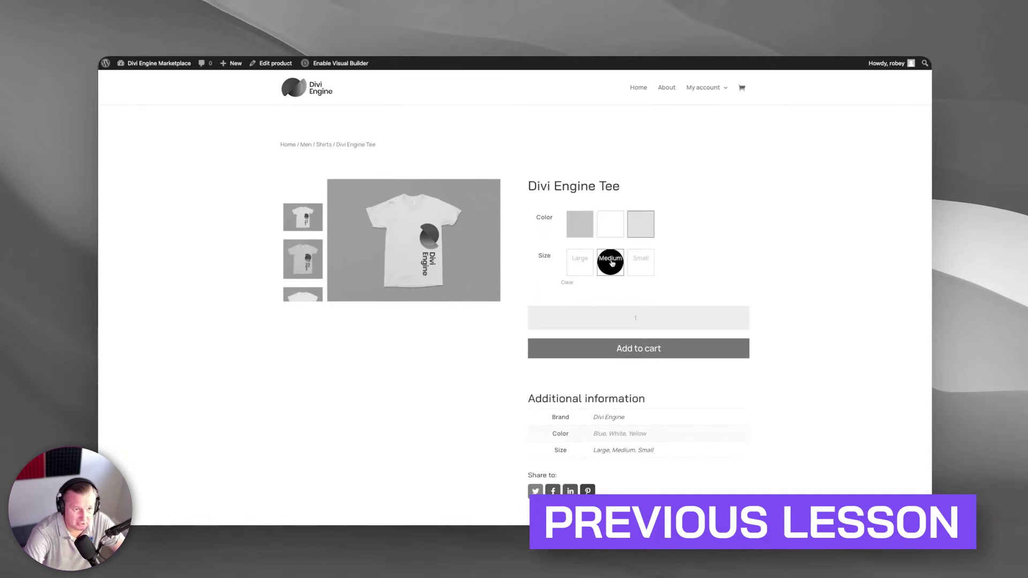
click(639, 262)
click(573, 265)
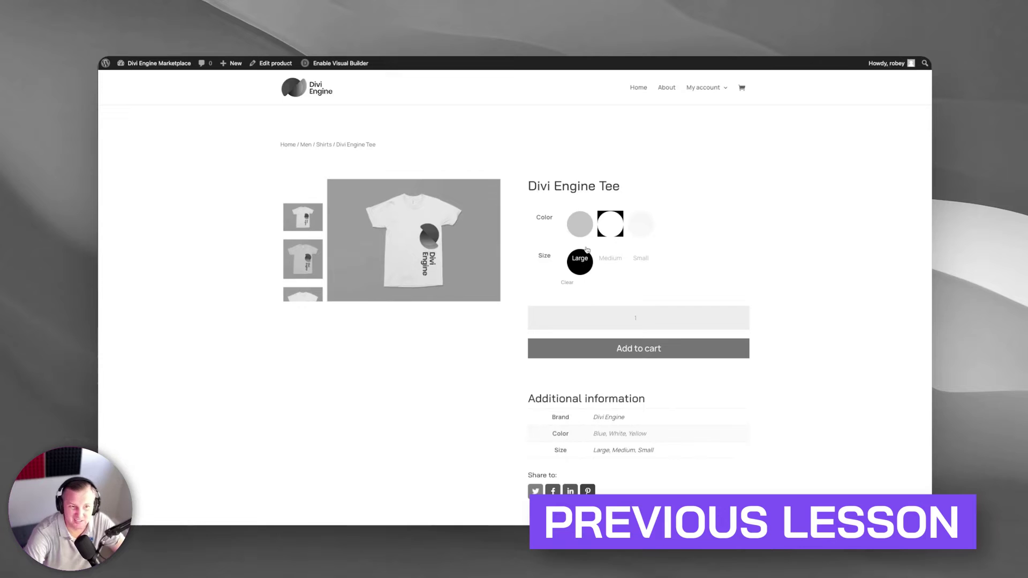
click(584, 229)
click(643, 225)
click(582, 225)
click(645, 227)
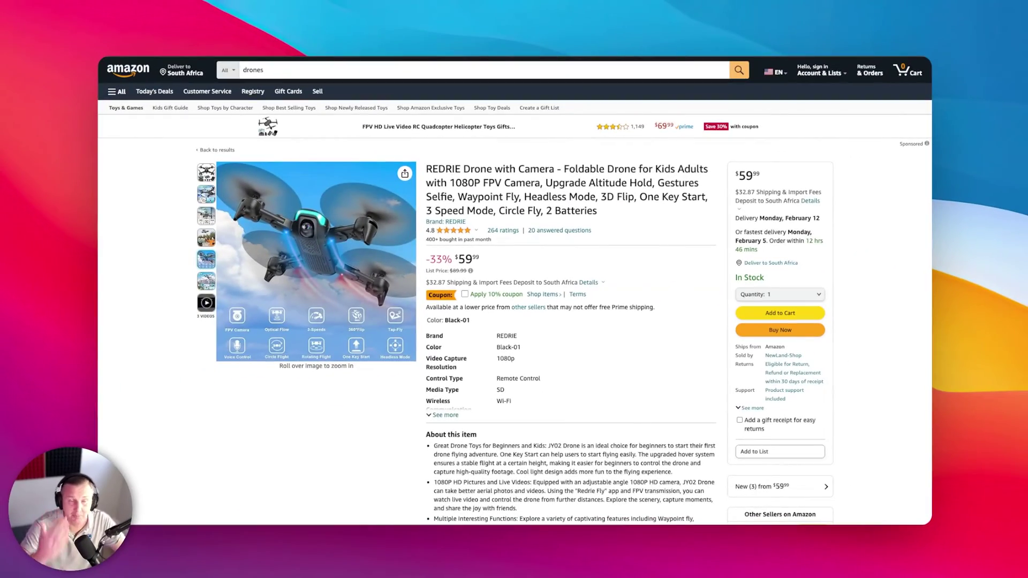
Examine the REDRIE drone's videos and the table comparing it with similar items on its Amazon product page
click(206, 303)
scroll(461, 404, down, 15)
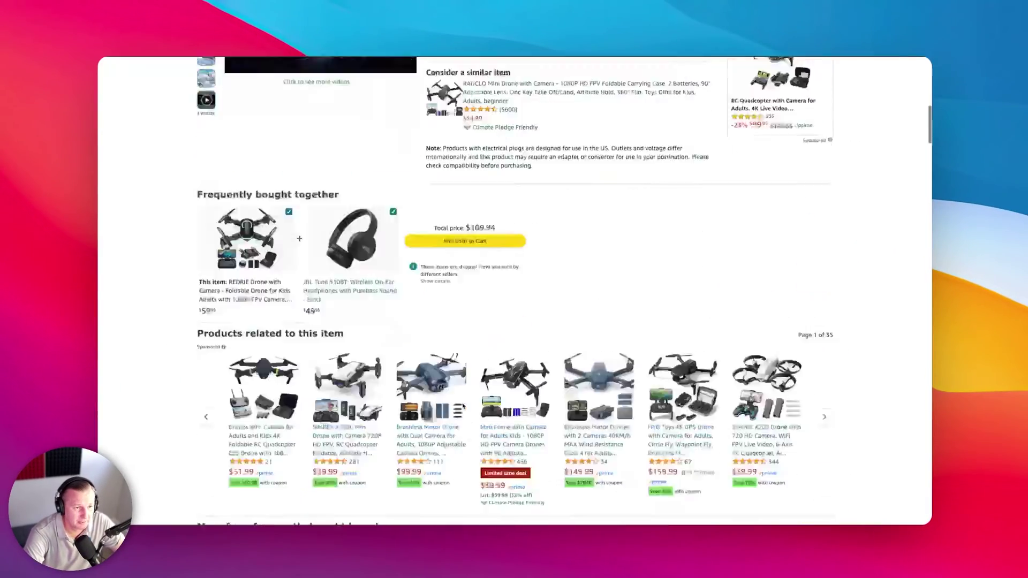
scroll(463, 406, down, 20)
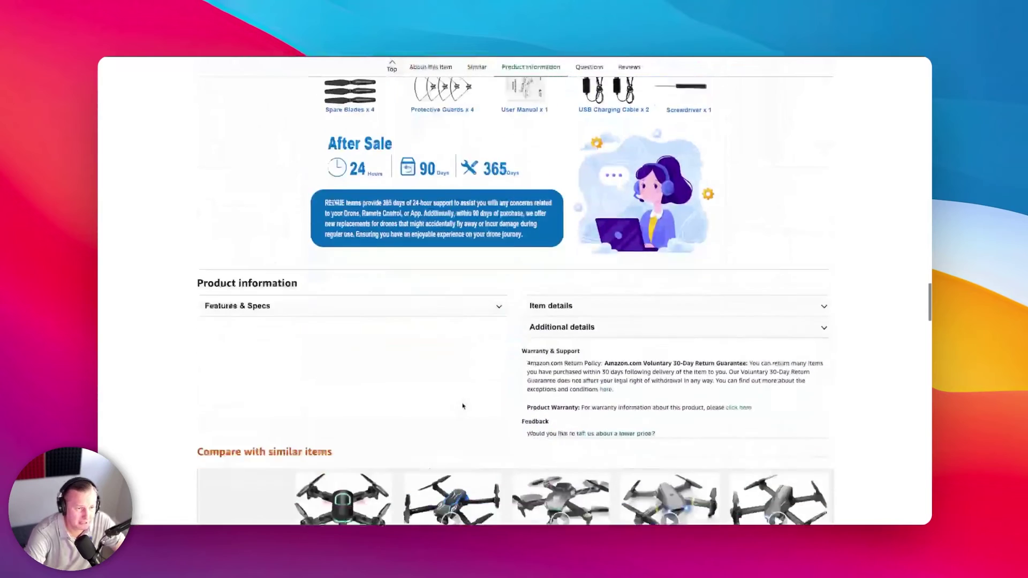
scroll(463, 405, down, 1)
scroll(463, 406, down, 2)
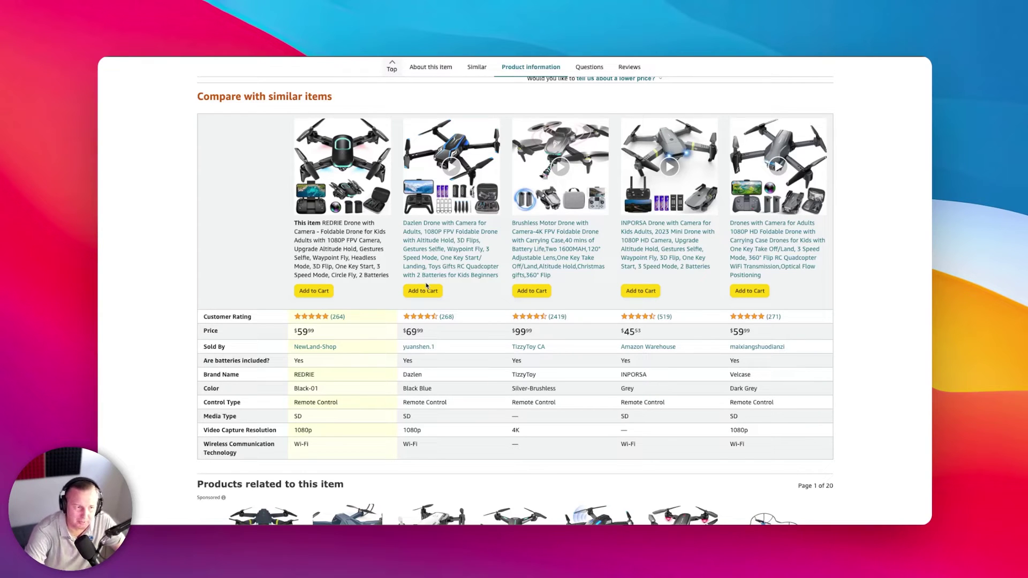
mouse_move(421, 317)
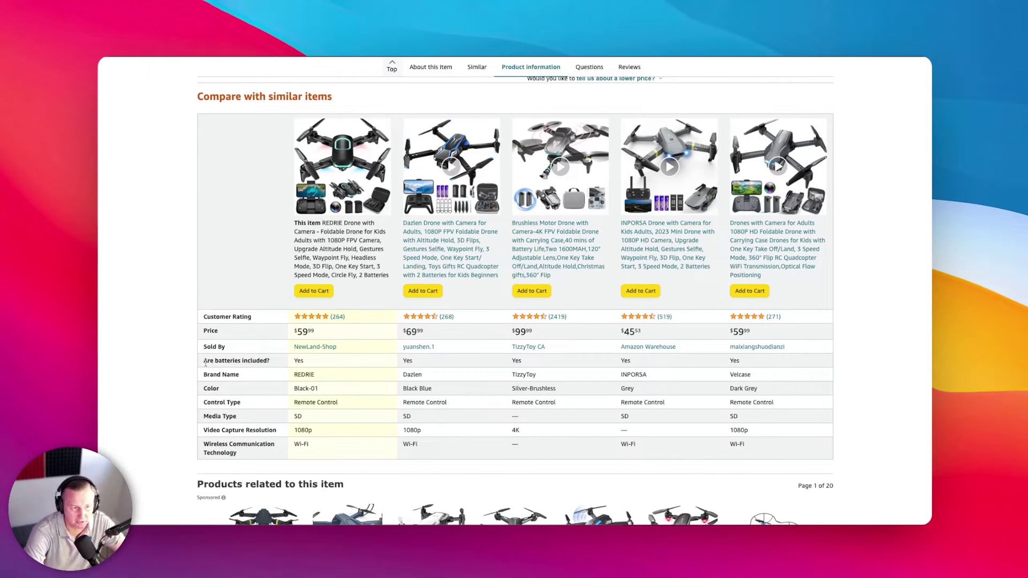
scroll(238, 396, up, 1)
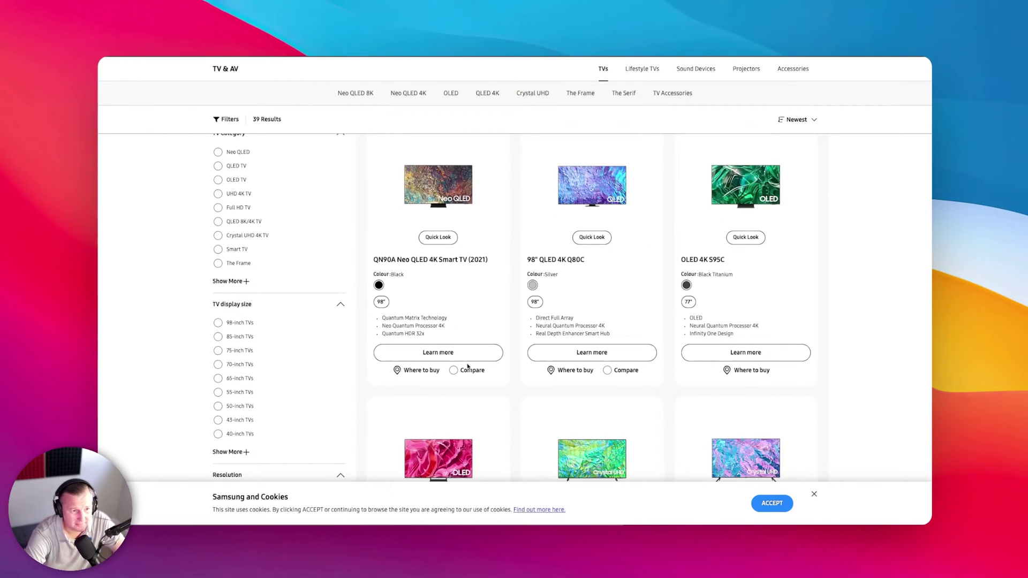
Mark the QN90A Neo QLED 4K Smart TV (2021) and the 98" QLED 4K Q80C for comparison on the Samsung TV page
click(466, 372)
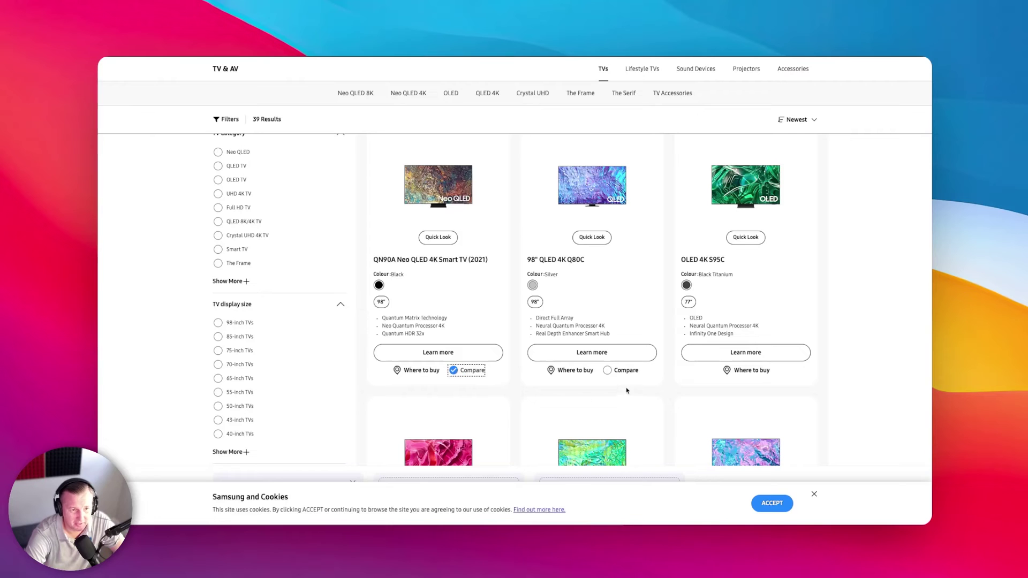
click(608, 373)
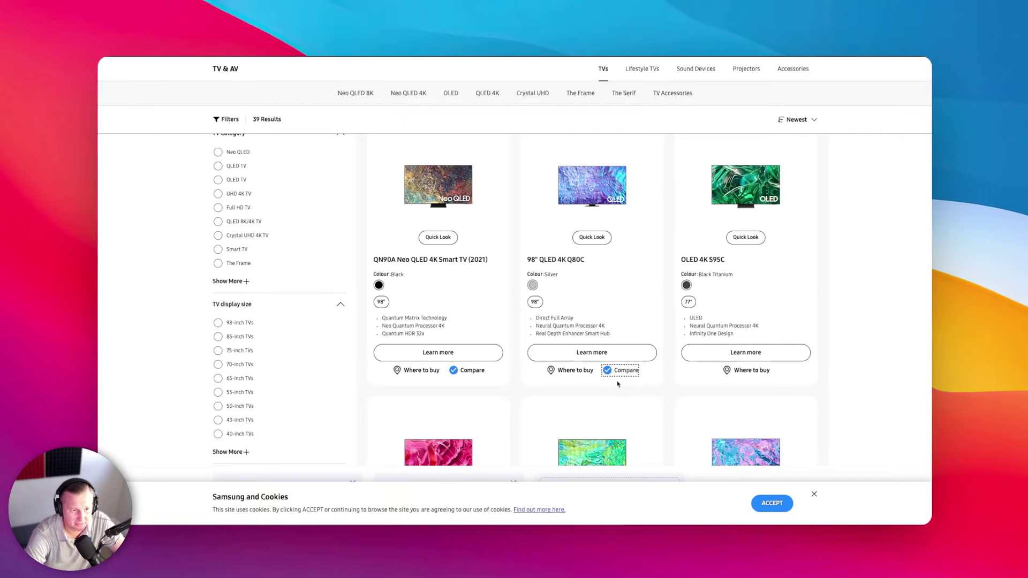
scroll(617, 384, down, 5)
scroll(617, 383, up, 5)
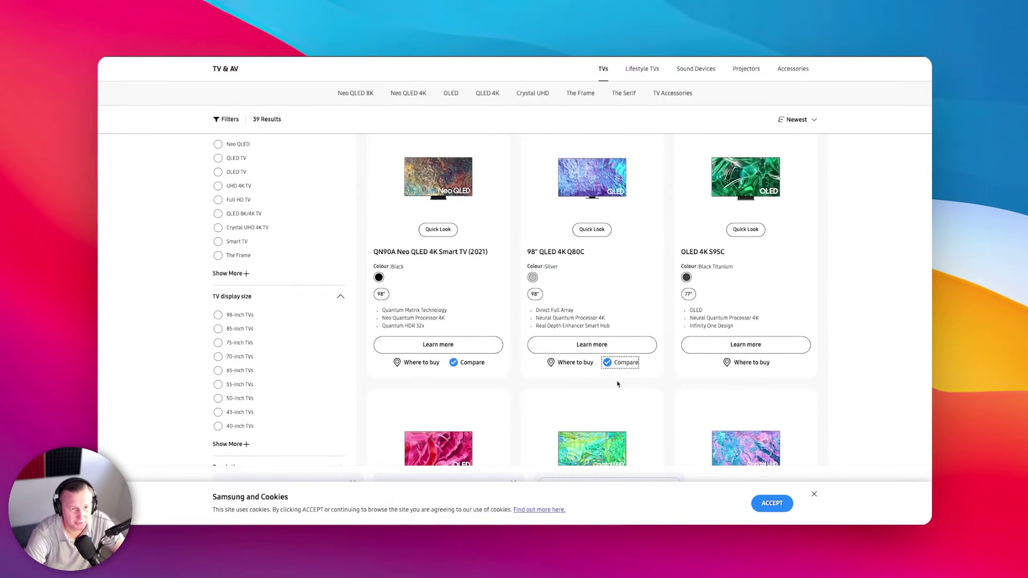
scroll(618, 385, up, 5)
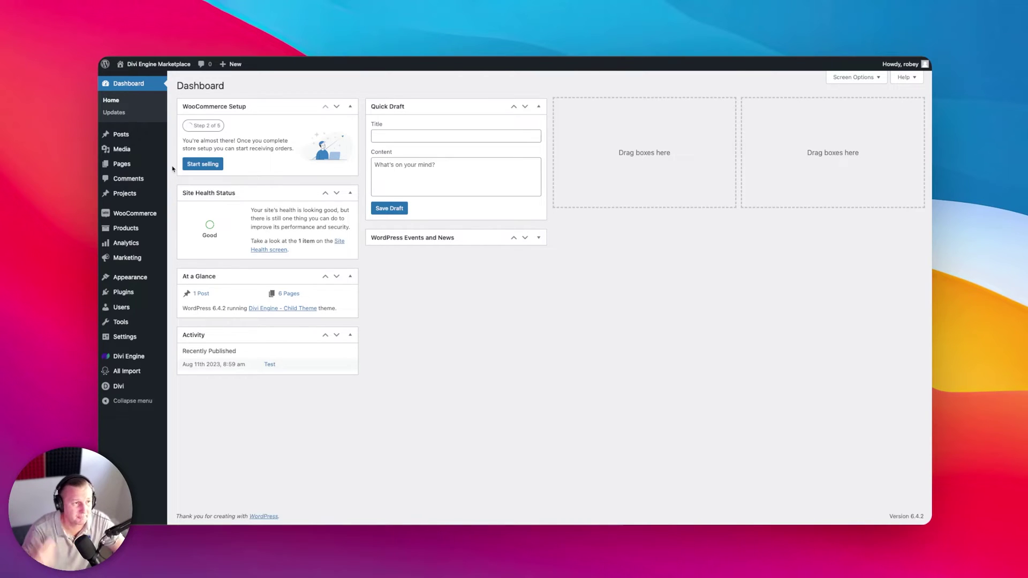
Review the store's full product list in WordPress, including the drones, and open the product attributes
mouse_move(128, 228)
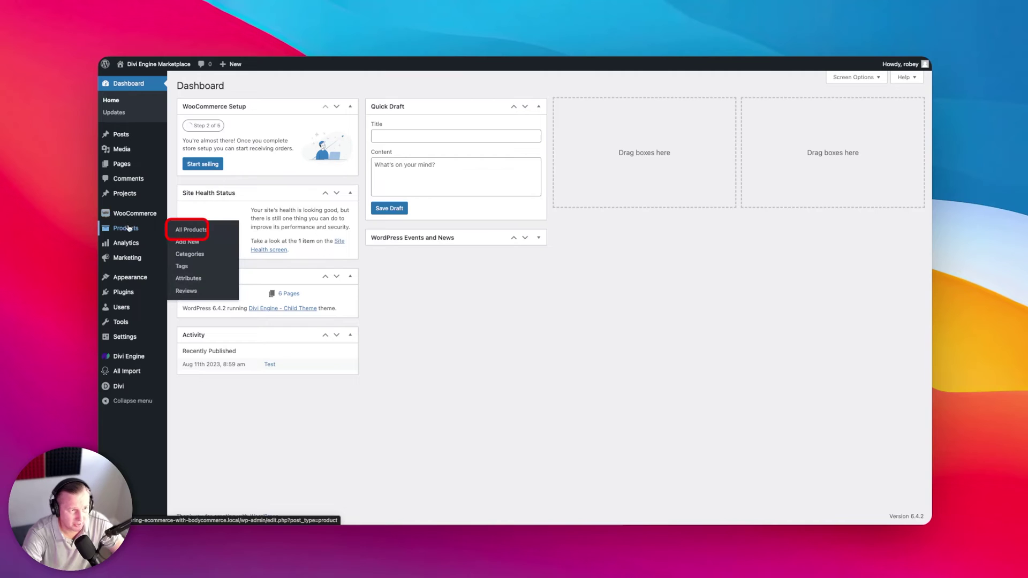
click(181, 230)
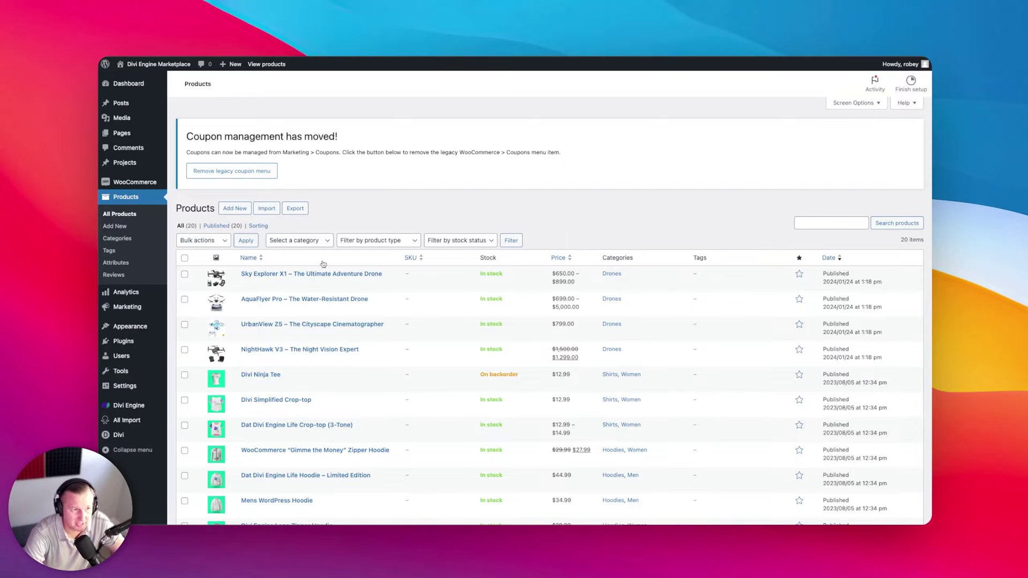
mouse_move(290, 293)
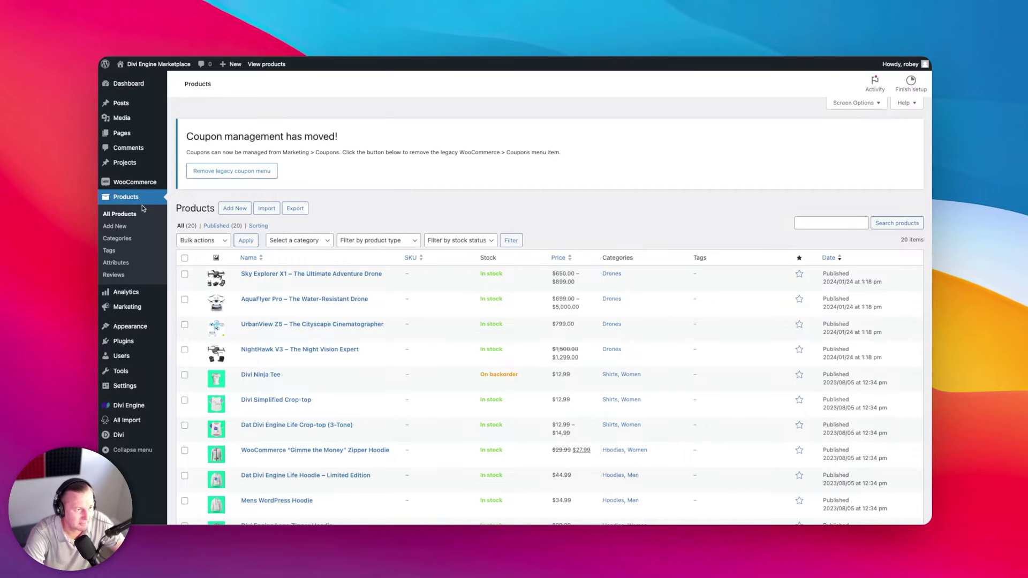
click(116, 262)
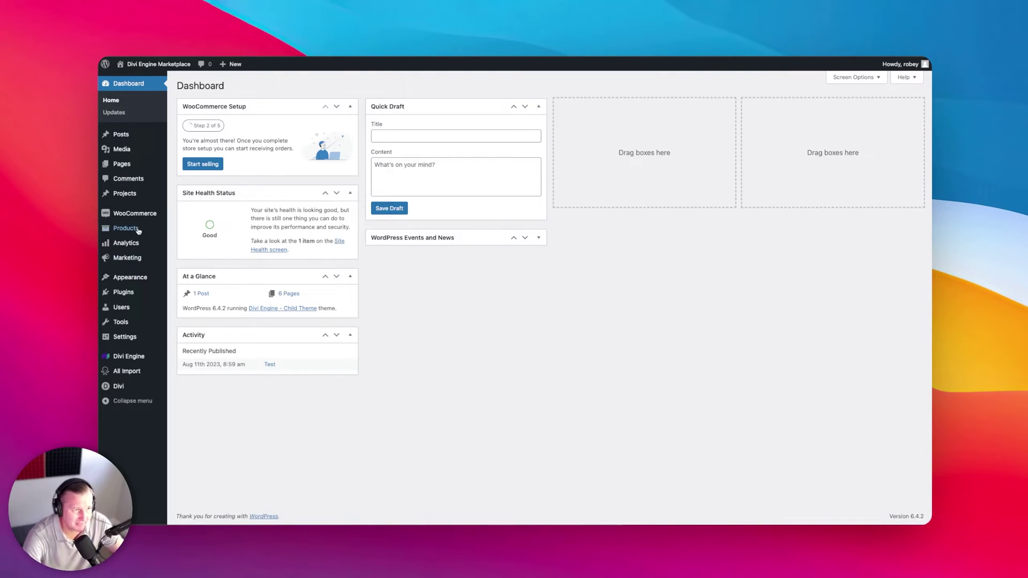
Enable the Compare feature in the BodyCommerce settings and save the changes
mouse_move(131, 361)
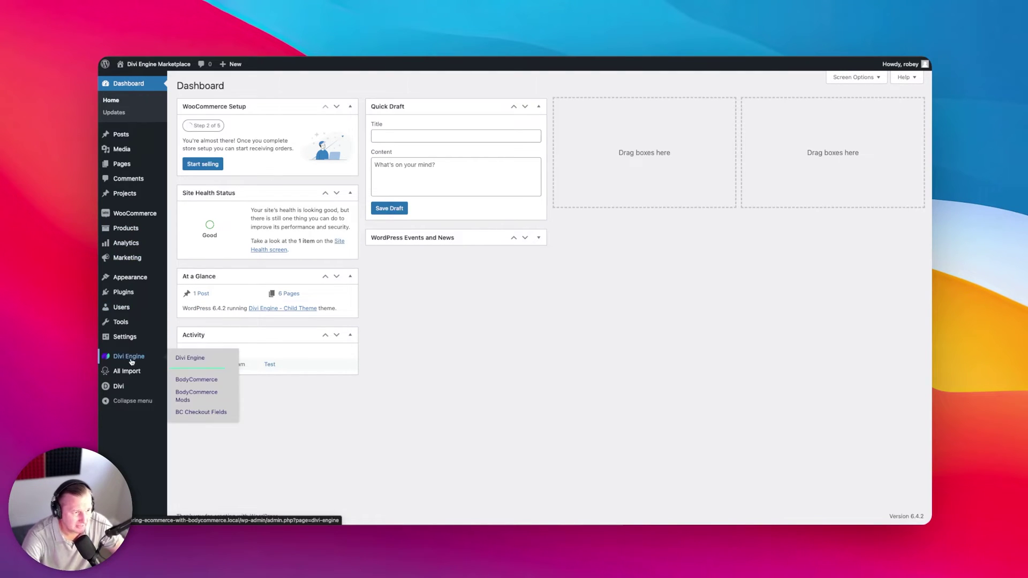
click(203, 380)
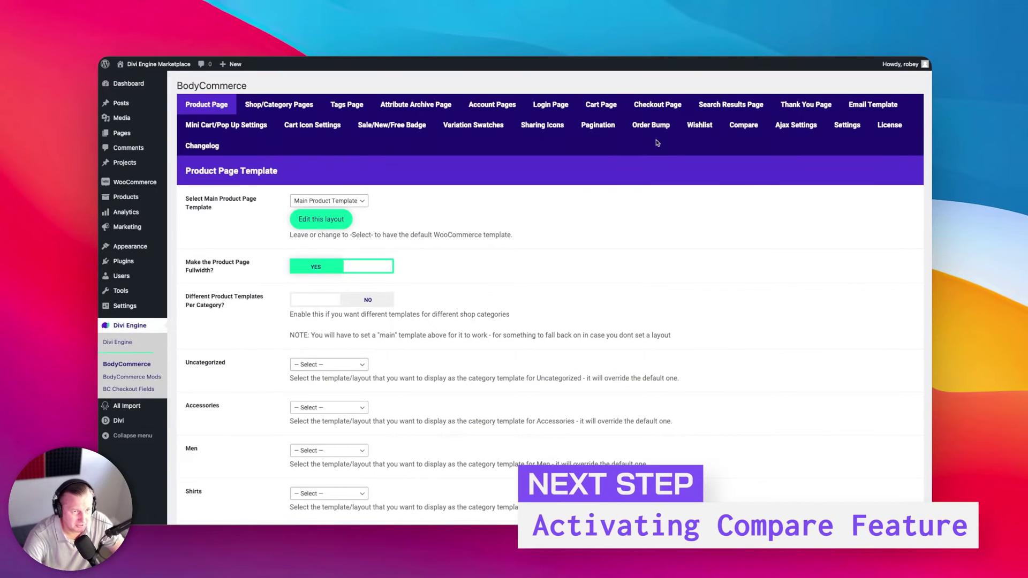
click(750, 126)
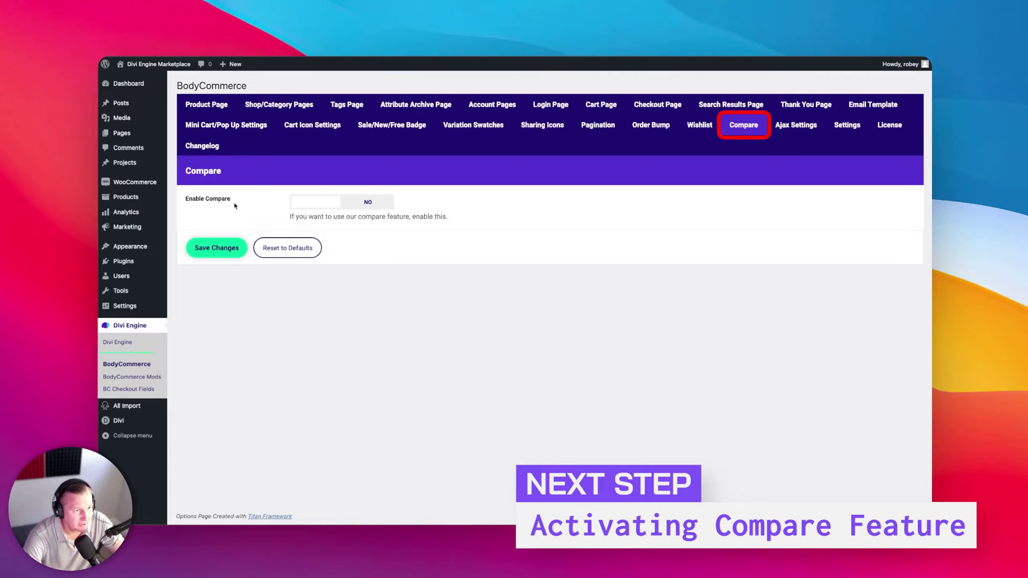
click(343, 208)
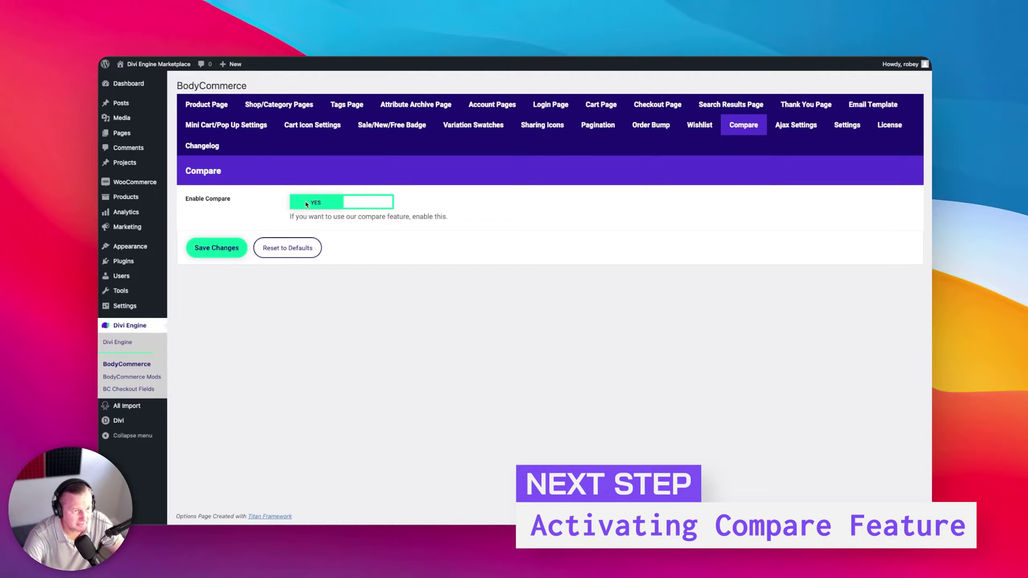
click(202, 251)
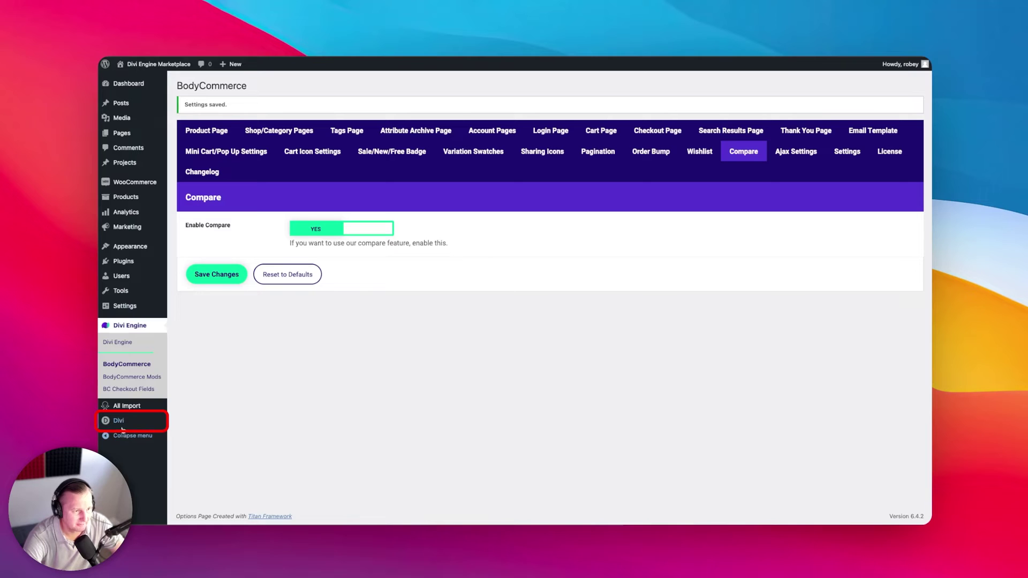
Open the Main Product Template layout for editing from the BodyCommerce product page settings
mouse_move(128, 421)
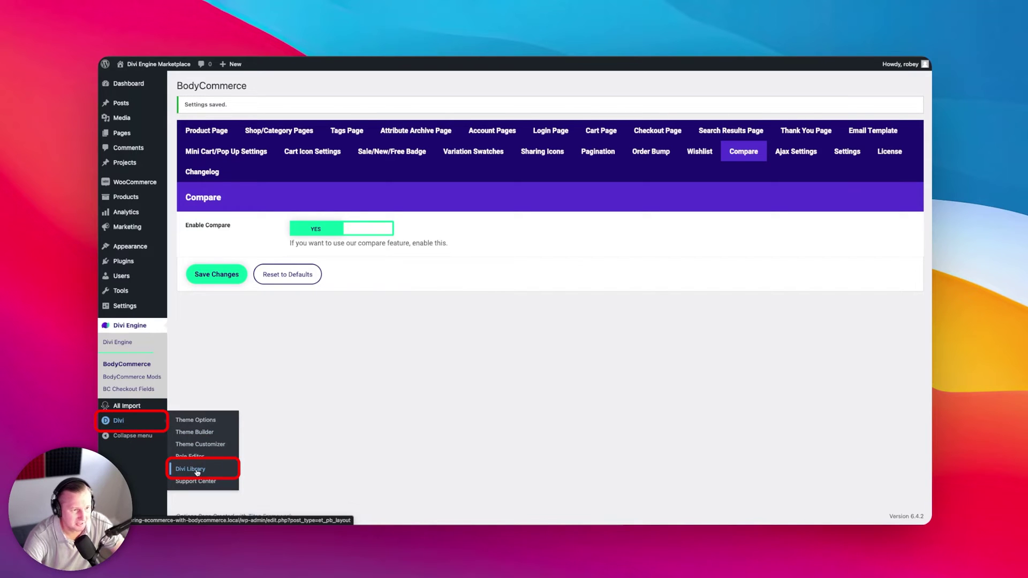
click(209, 133)
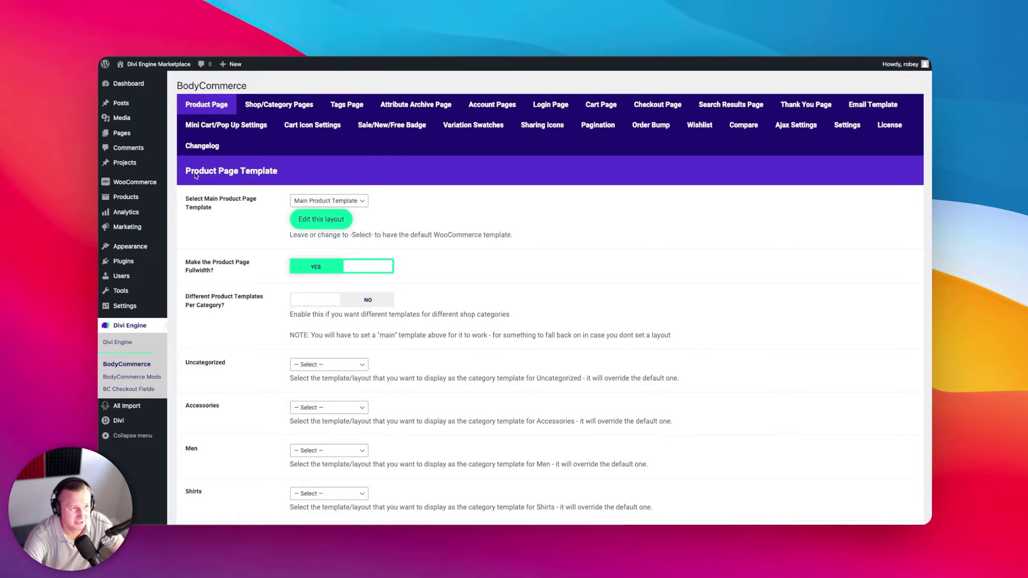
click(323, 219)
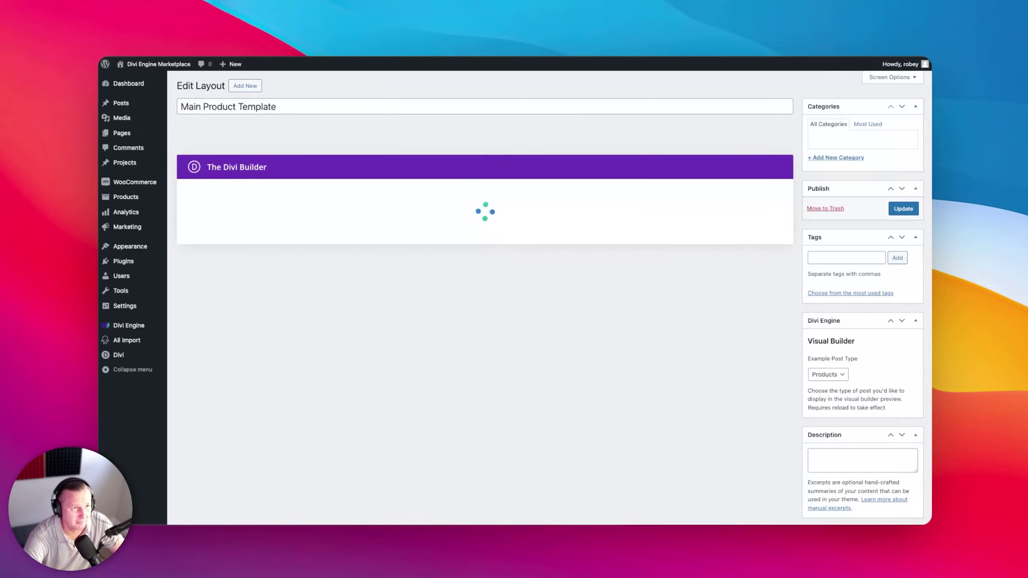
scroll(412, 306, down, 10)
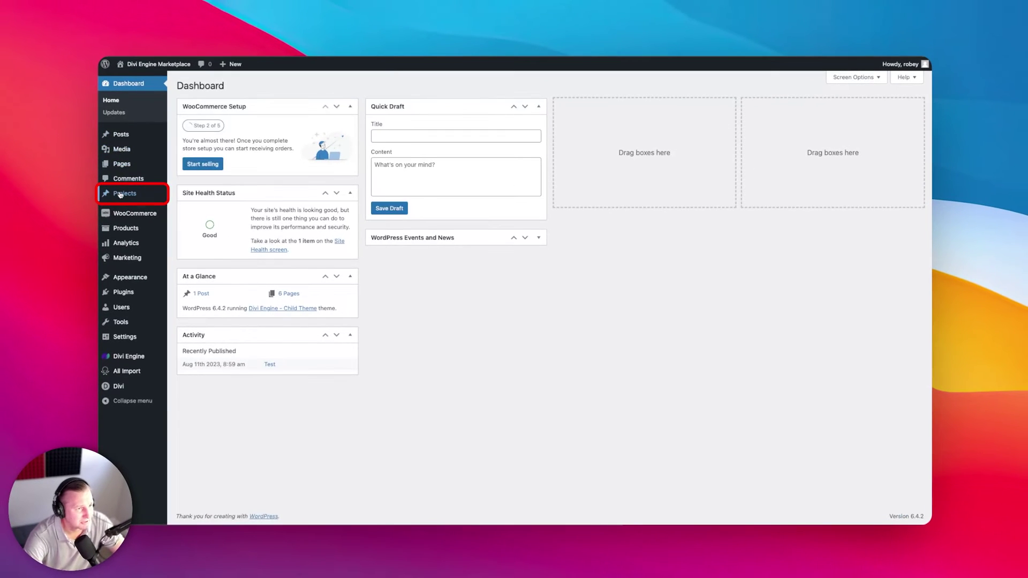
View the Sky Explorer X1 drone's store page from the product list in a separate browser tab
click(67, 164)
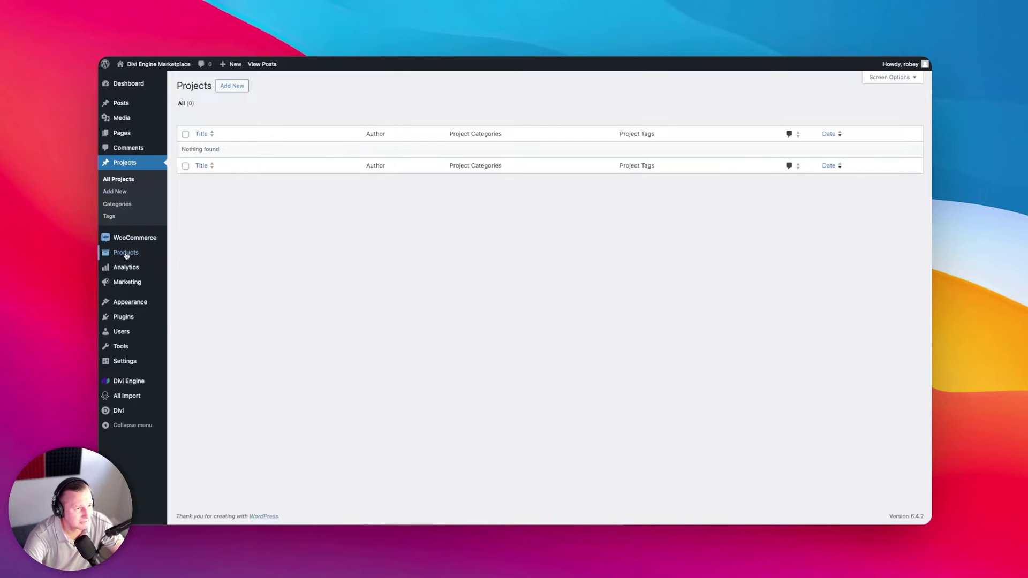
mouse_move(127, 255)
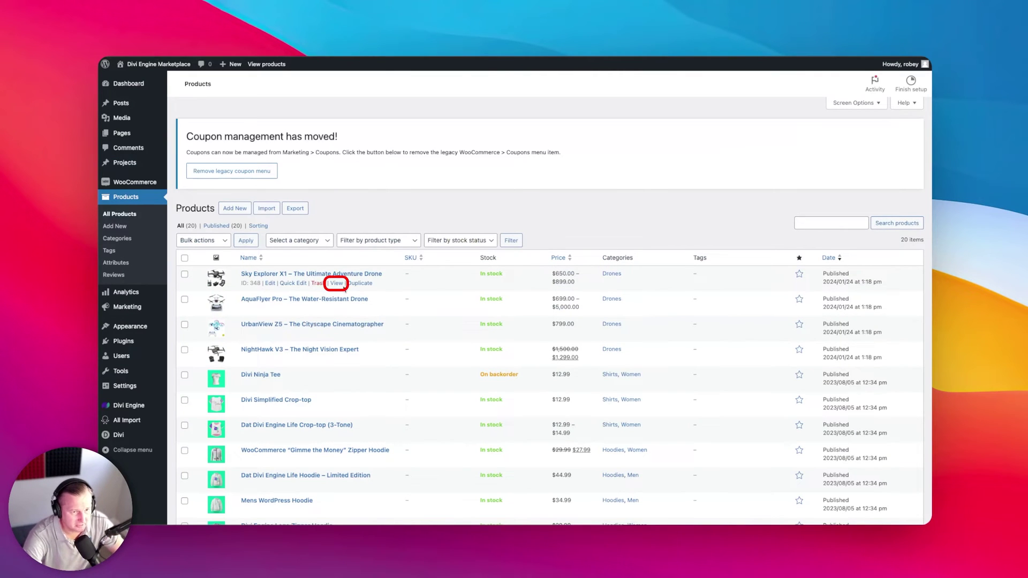
right_click(338, 282)
click(356, 287)
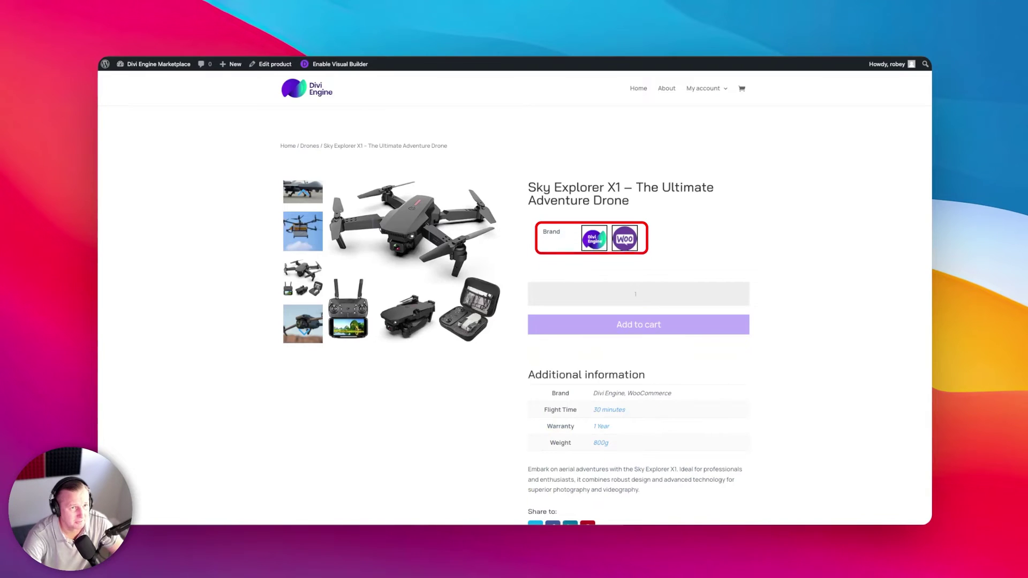
Select the Divi Engine brand for the drone and examine its additional information, features, usage instructions and related products
click(595, 242)
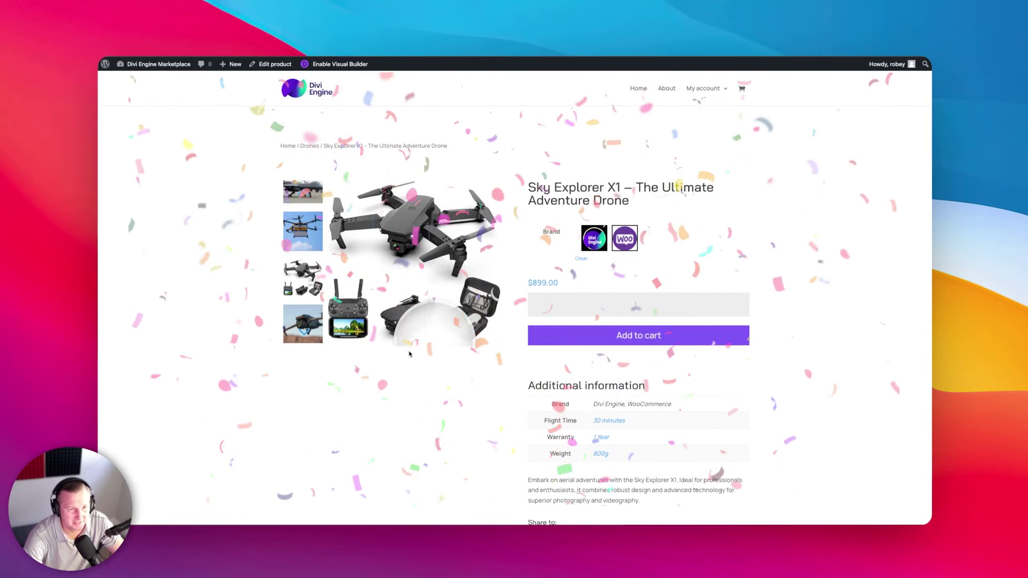
scroll(450, 432, down, 3)
scroll(452, 435, down, 3)
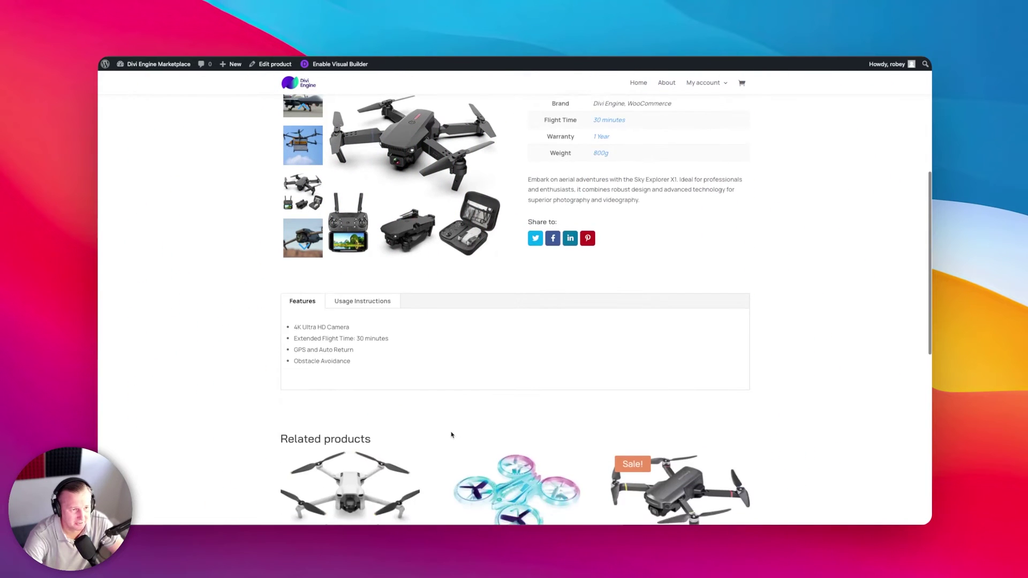
scroll(450, 432, up, 2)
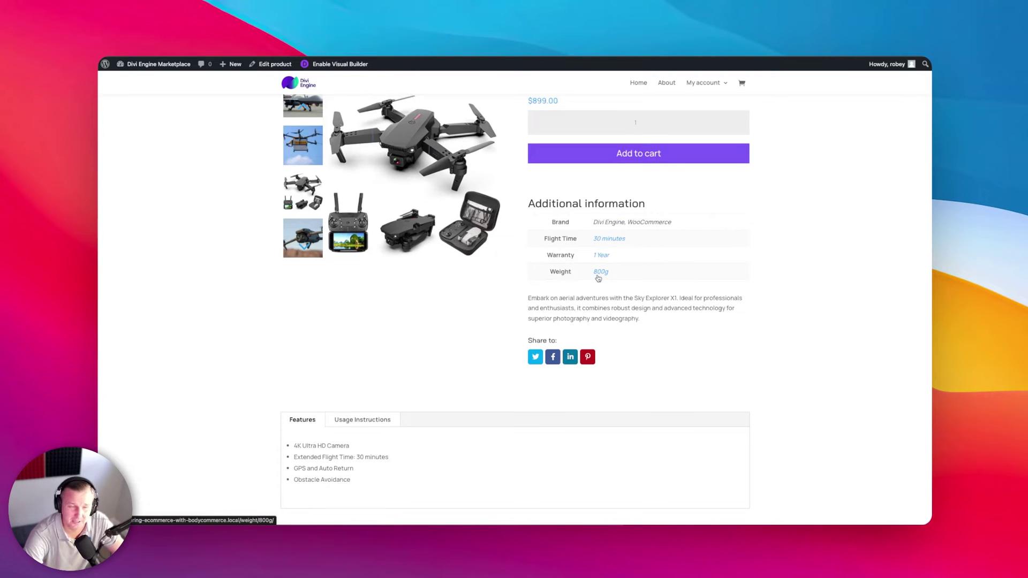
scroll(413, 338, down, 3)
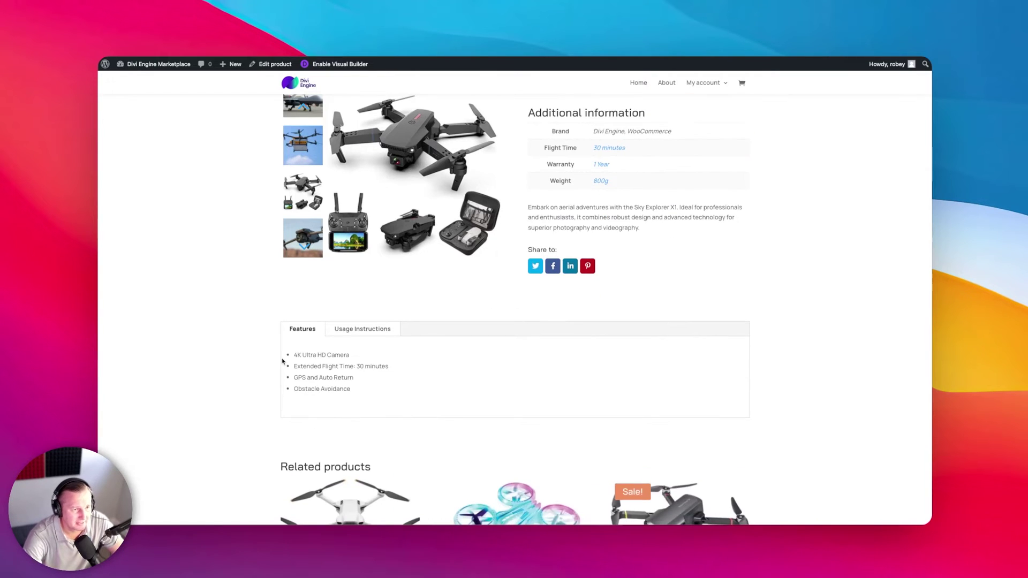
click(349, 330)
click(302, 329)
scroll(356, 378, down, 2)
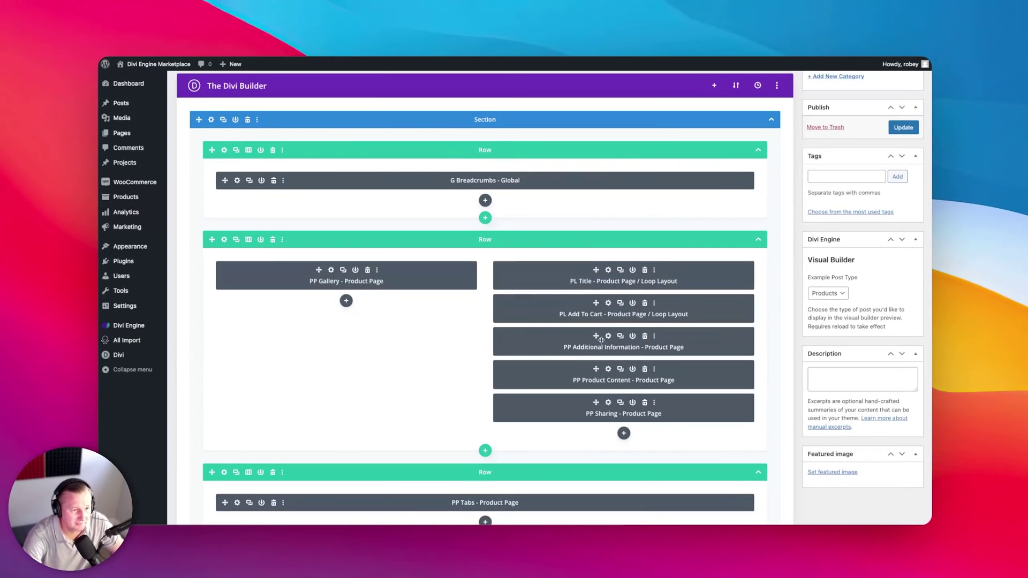
Insert a single-column row between the PP Tabs and PP Related Products rows of the Main Product Template
scroll(601, 339, down, 4)
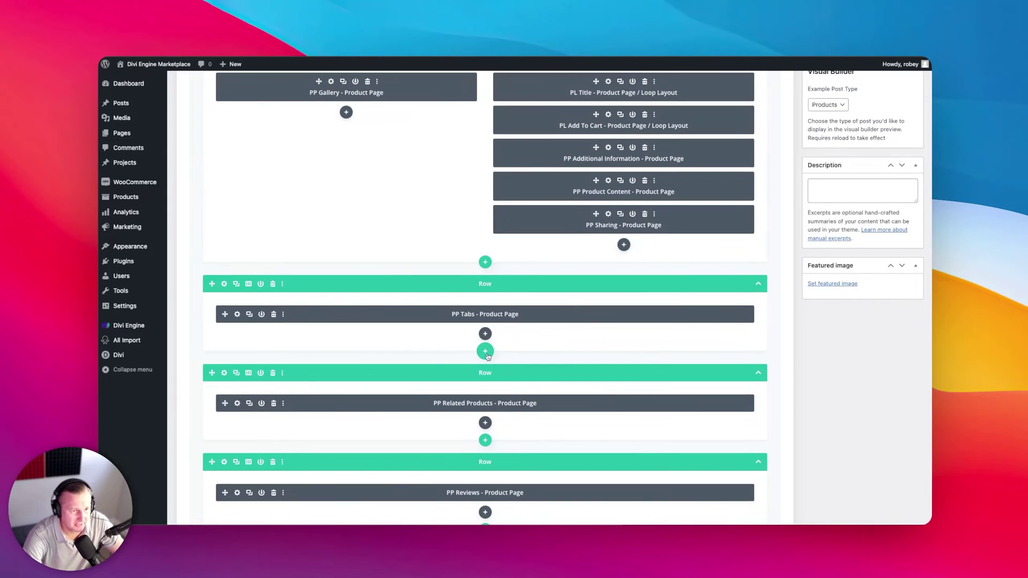
click(485, 352)
click(442, 195)
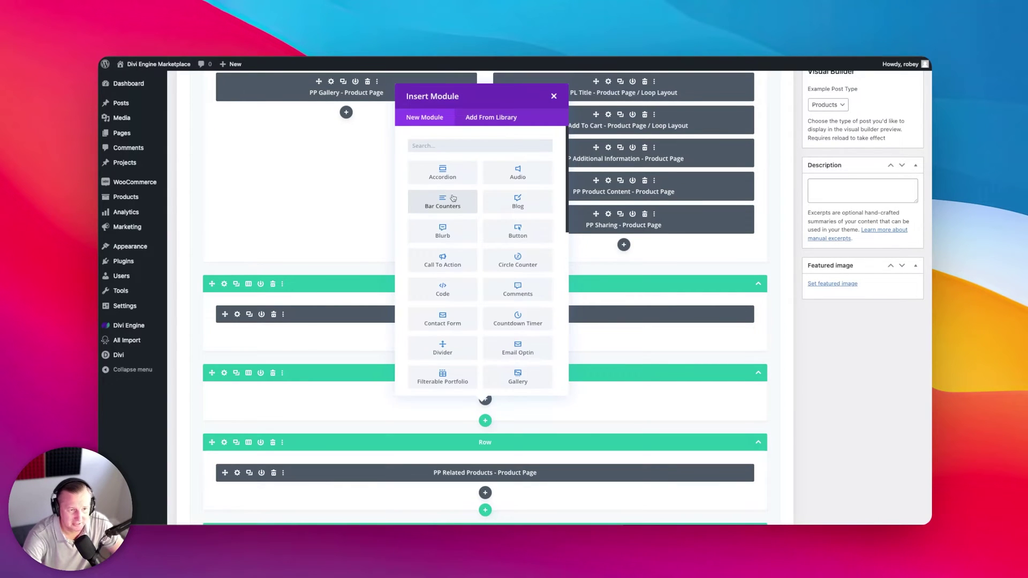
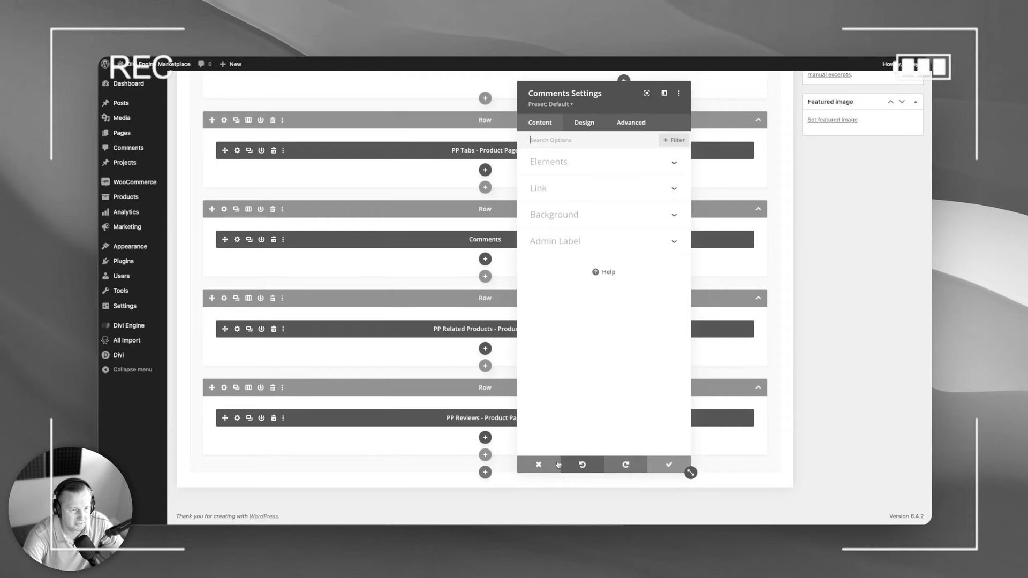
Insert the G Compare Table - Global module into the empty row between PP Tabs and PP Related Products
click(554, 462)
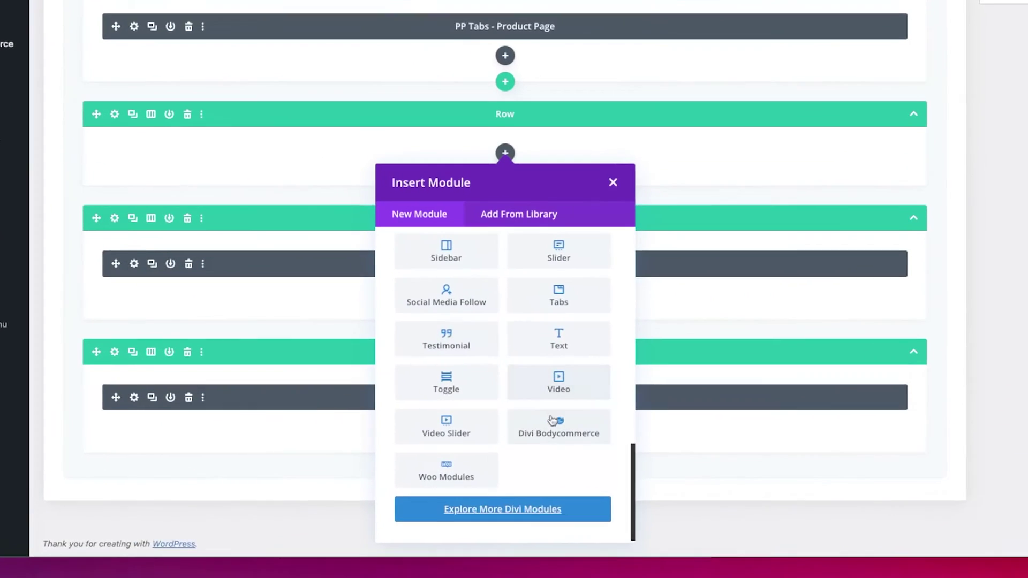
click(551, 421)
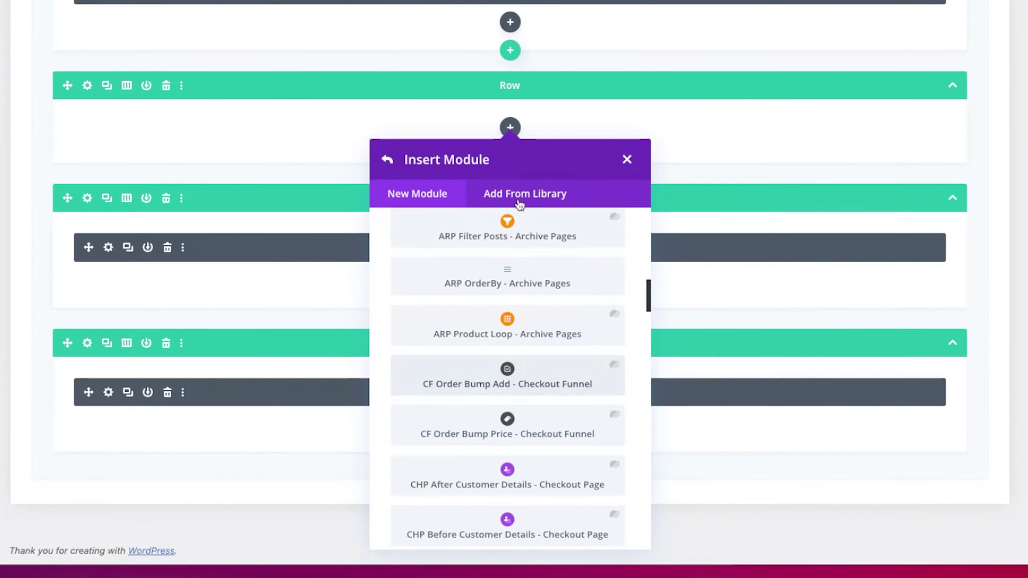
scroll(503, 300, up, 5)
click(484, 239)
text(compare)
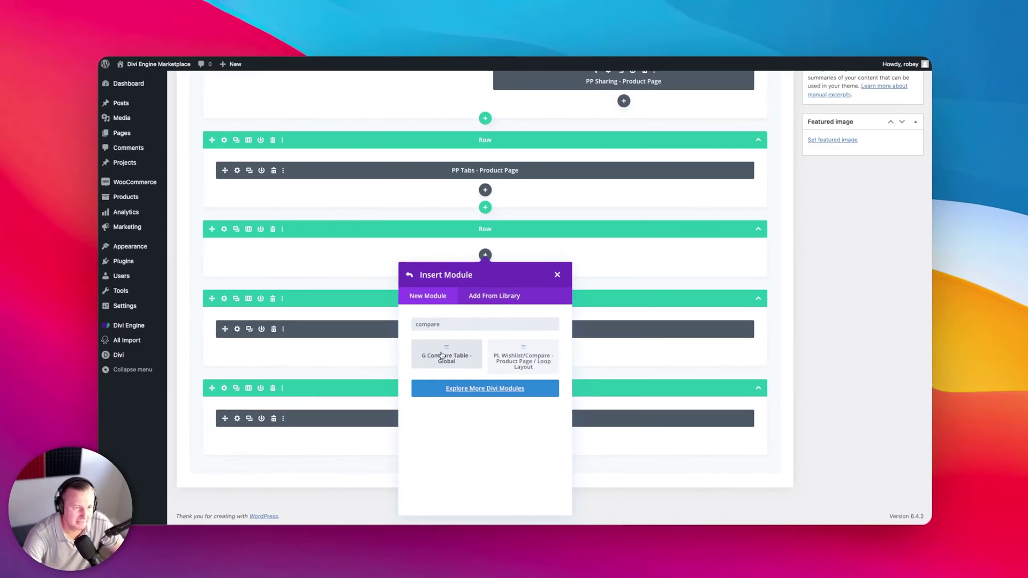
click(438, 289)
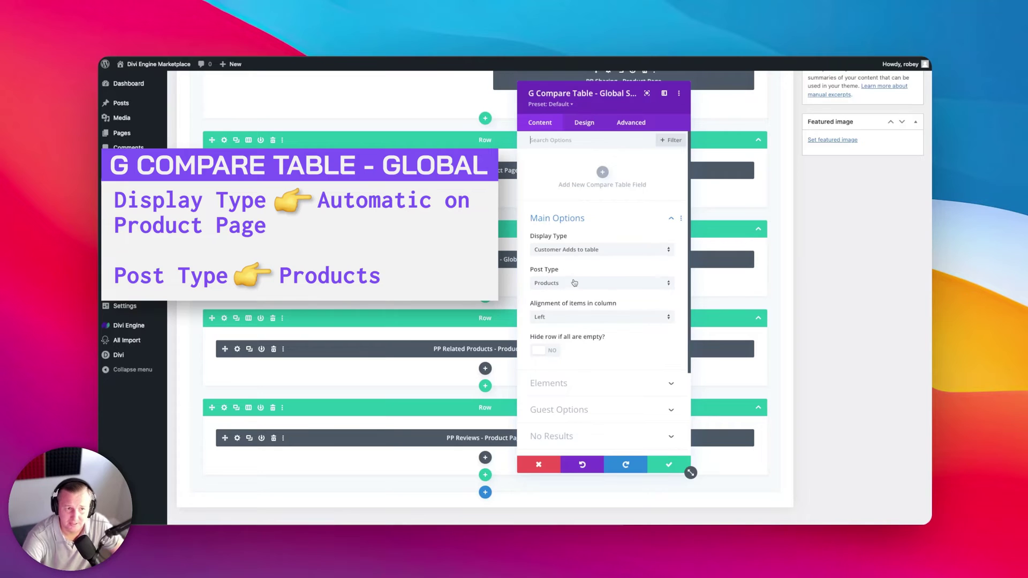
Set the compare table's display type to Automatic on product page, with left item alignment, and check its element options
click(592, 255)
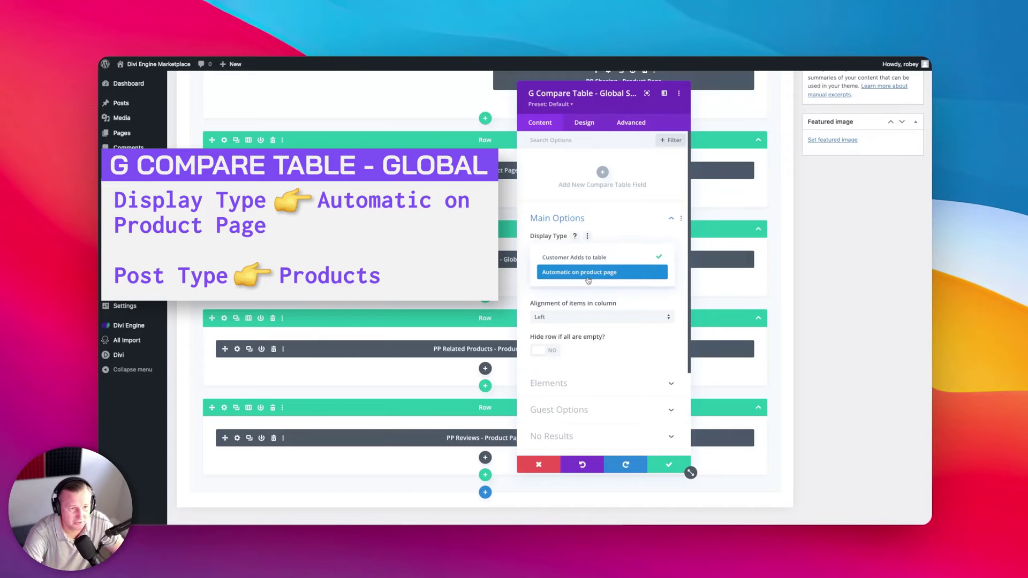
click(588, 273)
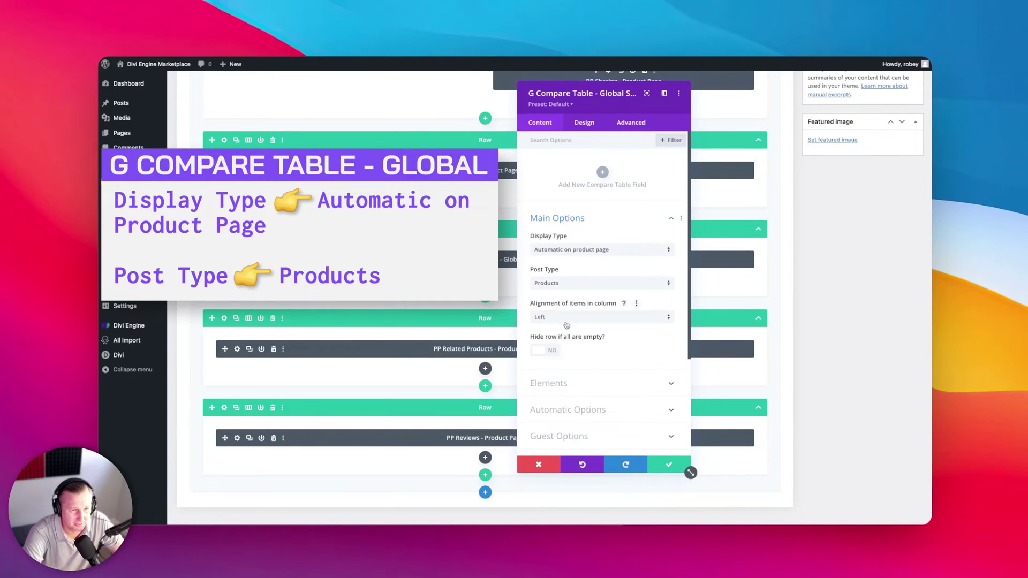
click(616, 323)
click(611, 327)
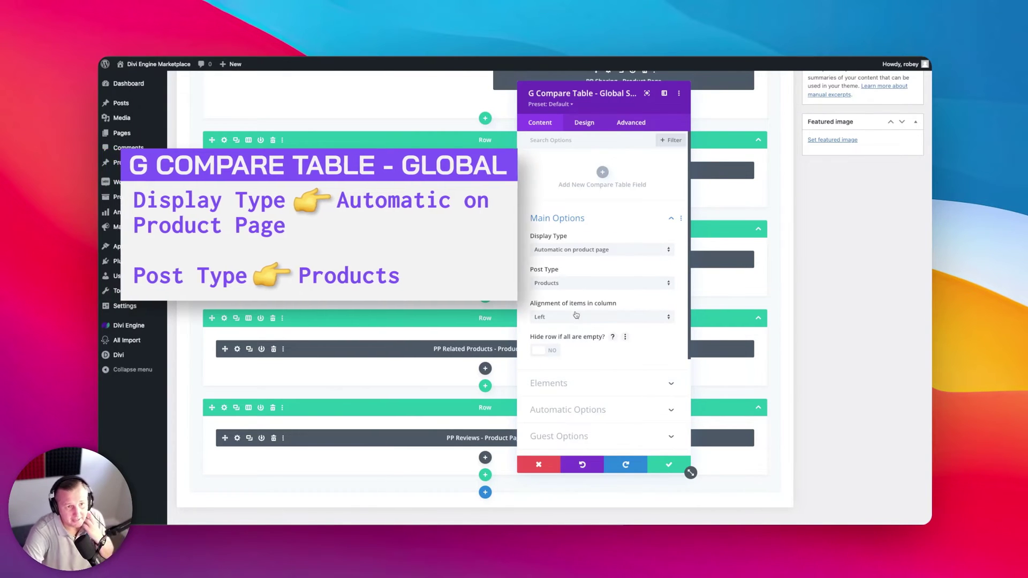
scroll(570, 357, down, 3)
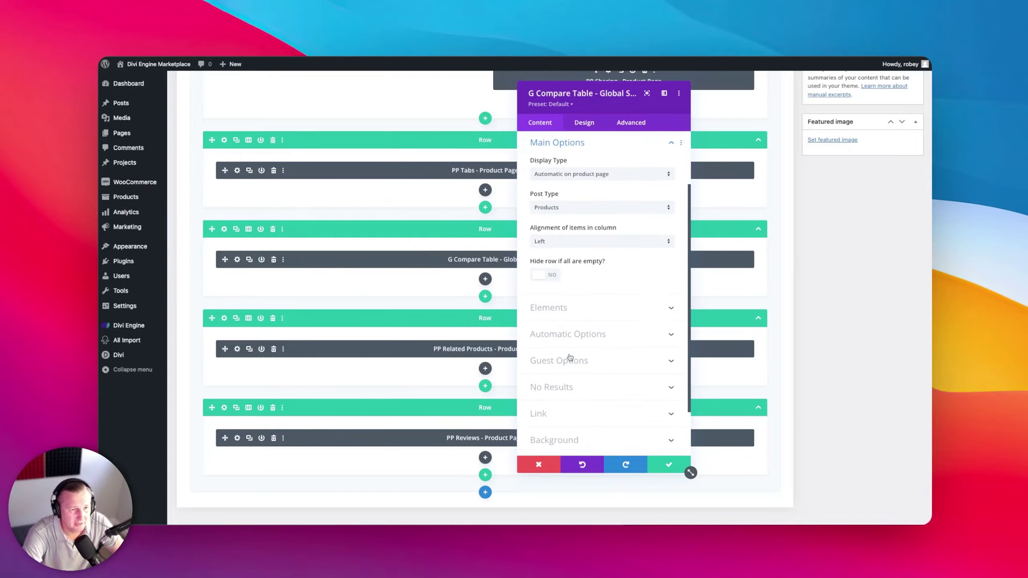
click(565, 314)
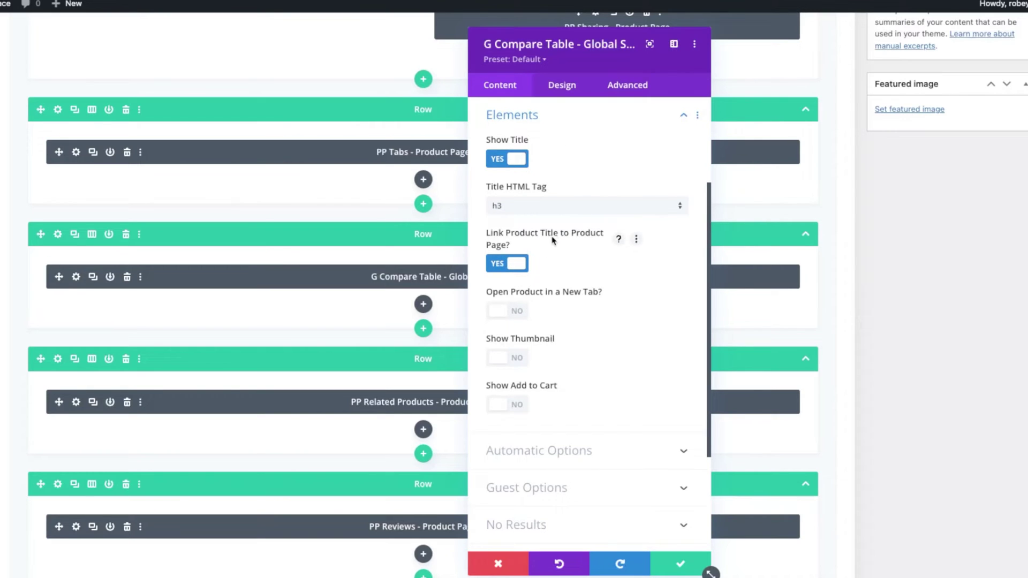
click(569, 208)
click(685, 182)
Base the compare table's automatic related products on Categories with a post count of 3
click(523, 451)
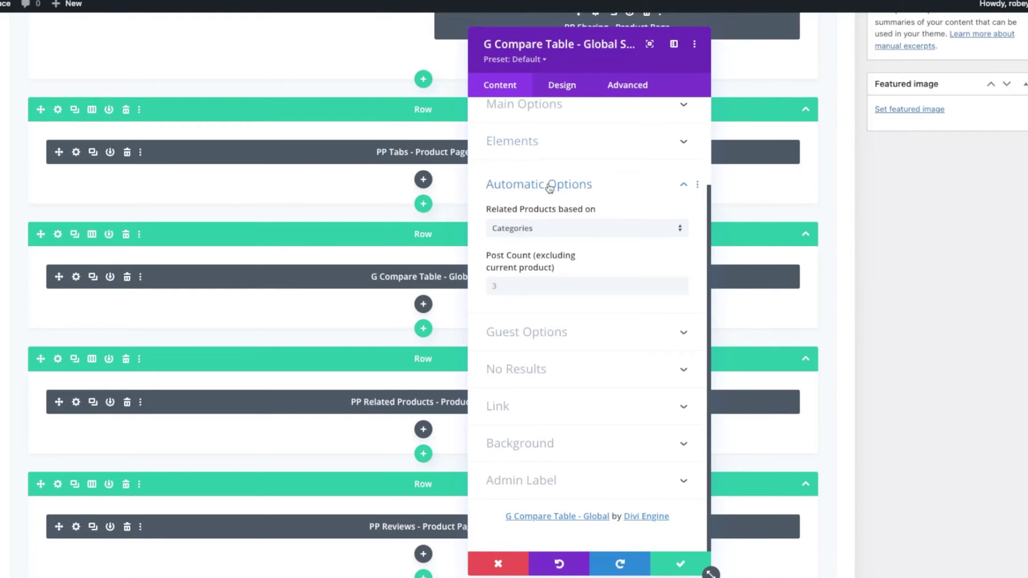
click(533, 230)
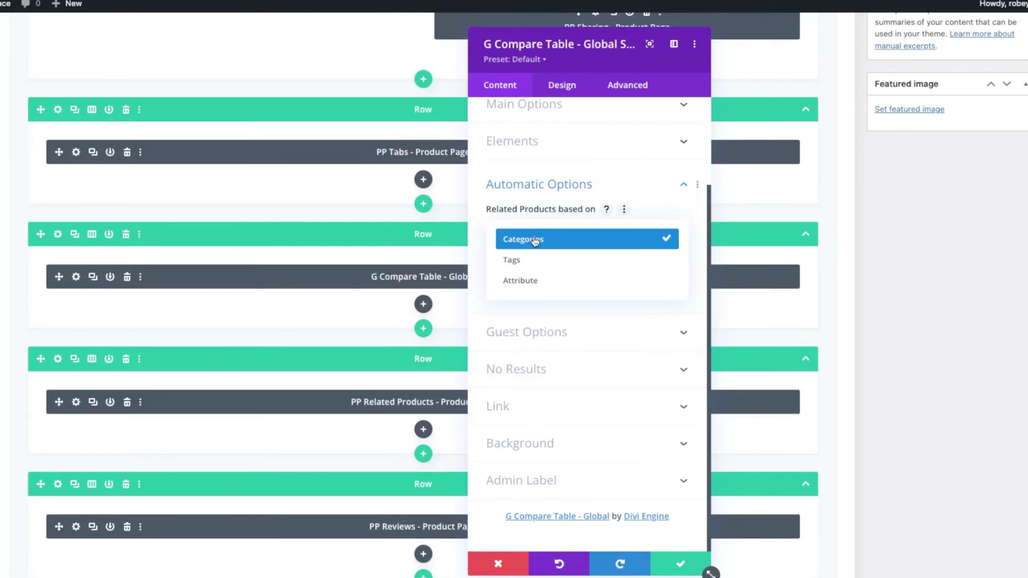
click(535, 240)
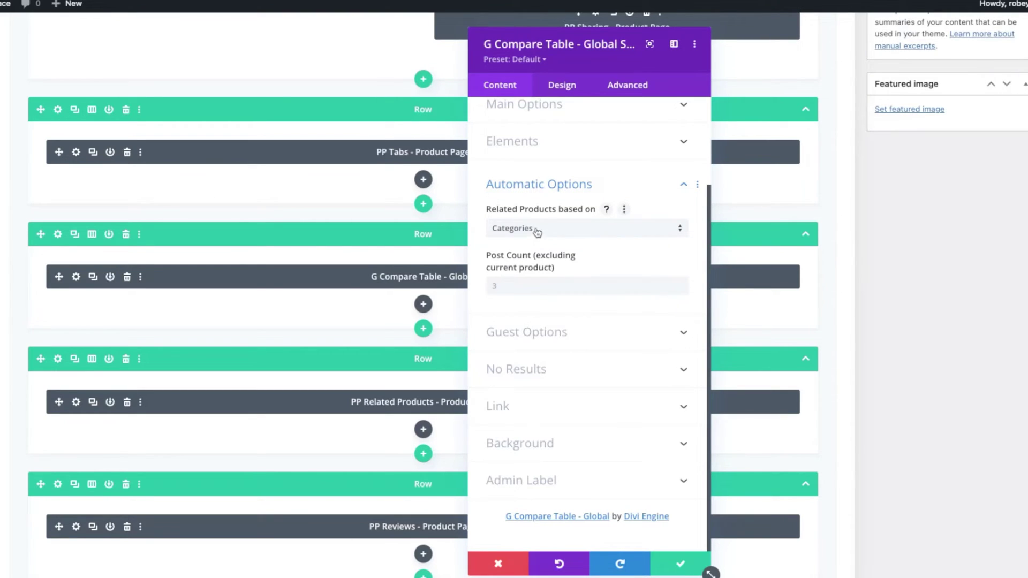
click(535, 229)
click(539, 266)
click(546, 229)
click(548, 239)
click(546, 285)
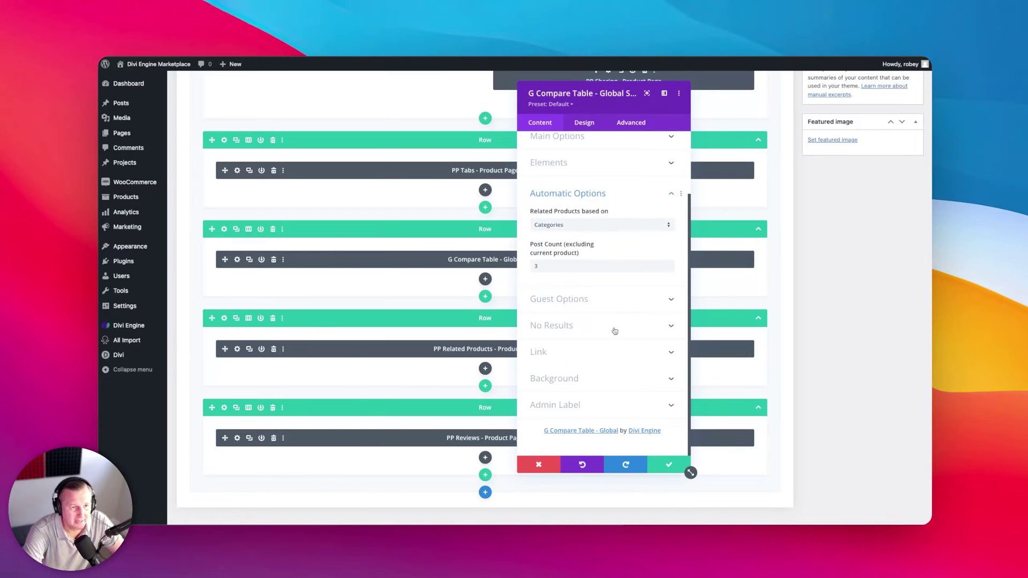
Save the compare table module's settings and update the Main Product Template layout
scroll(615, 331, up, 3)
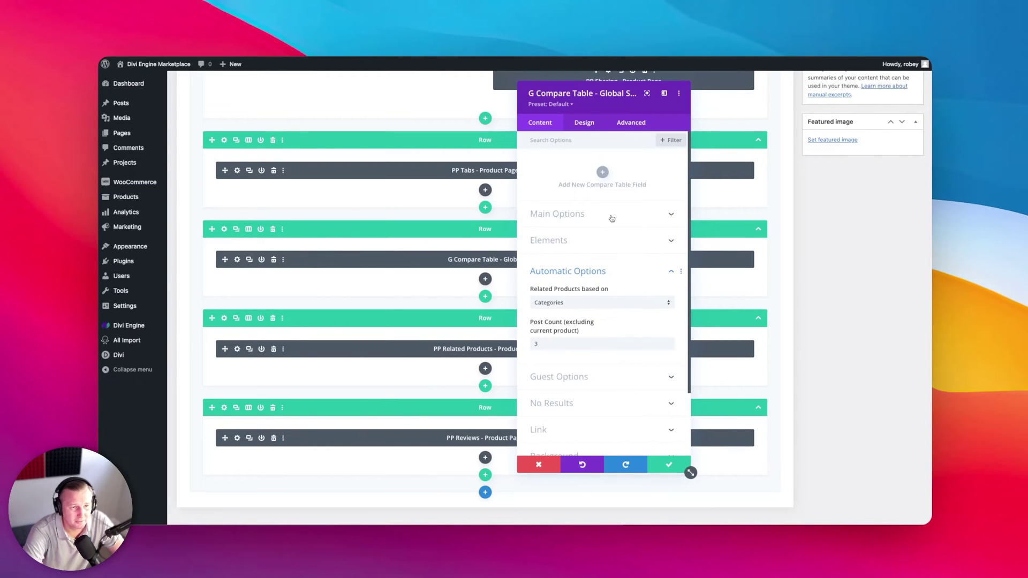
click(668, 465)
scroll(781, 300, up, 8)
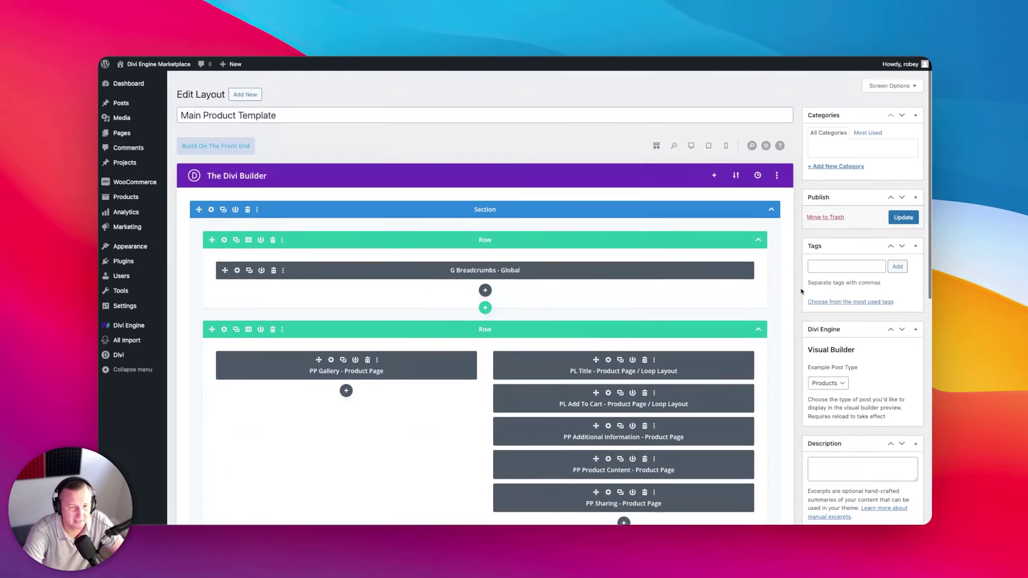
click(904, 208)
scroll(464, 347, down, 6)
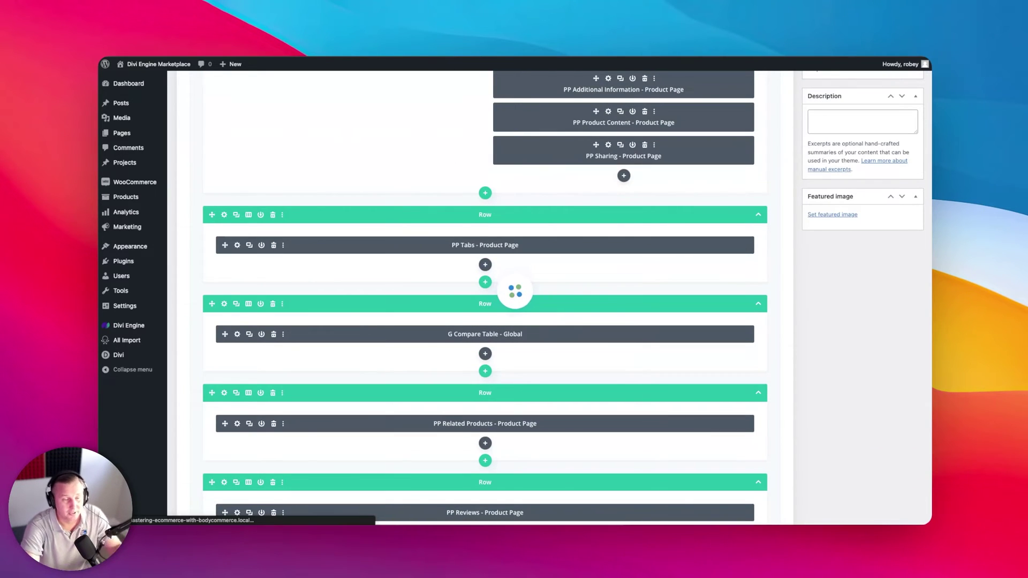
Examine the compare table on the Sky Explorer X1 drone's store page
click(498, 53)
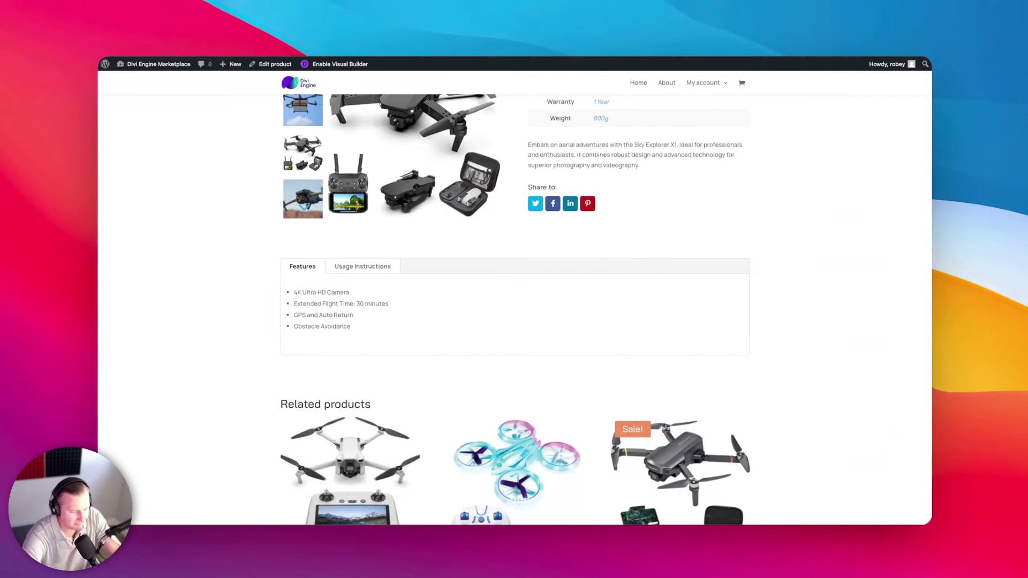
scroll(418, 260, down, 5)
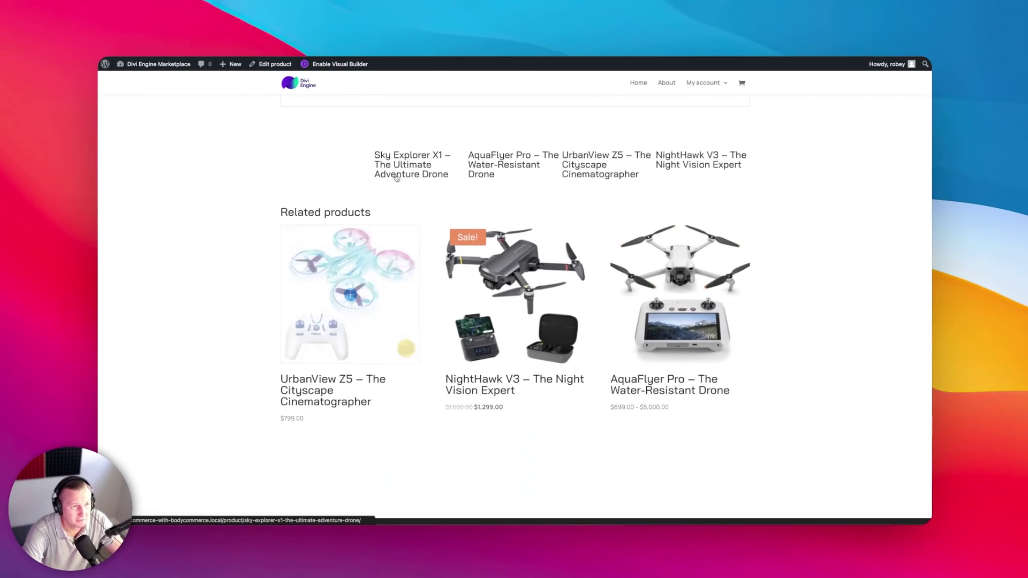
scroll(429, 300, up, 4)
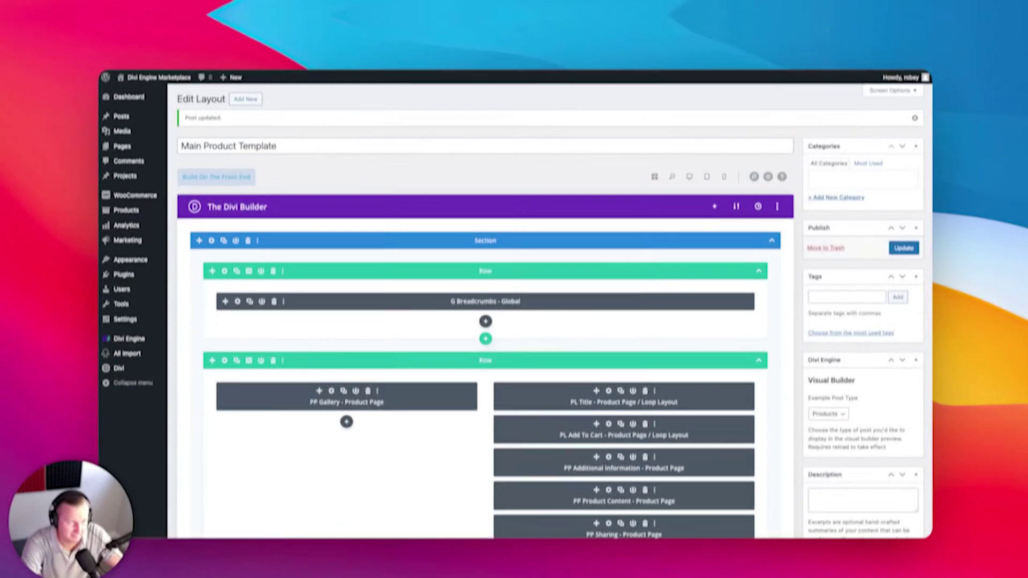
Add a compare table field named Price that shows the product price, with not-empty display Value and empty display Blank
scroll(462, 306, down, 10)
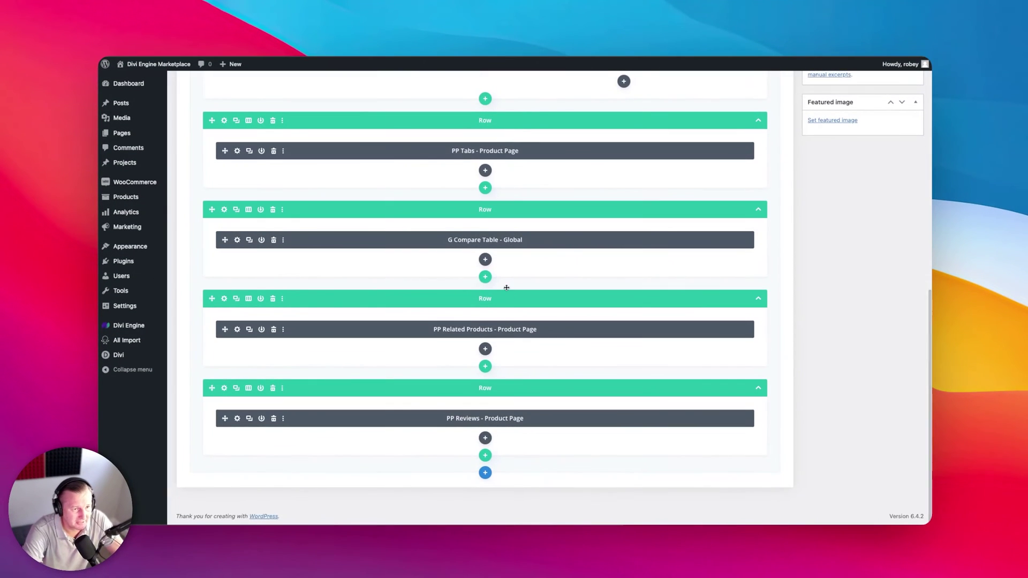
click(238, 241)
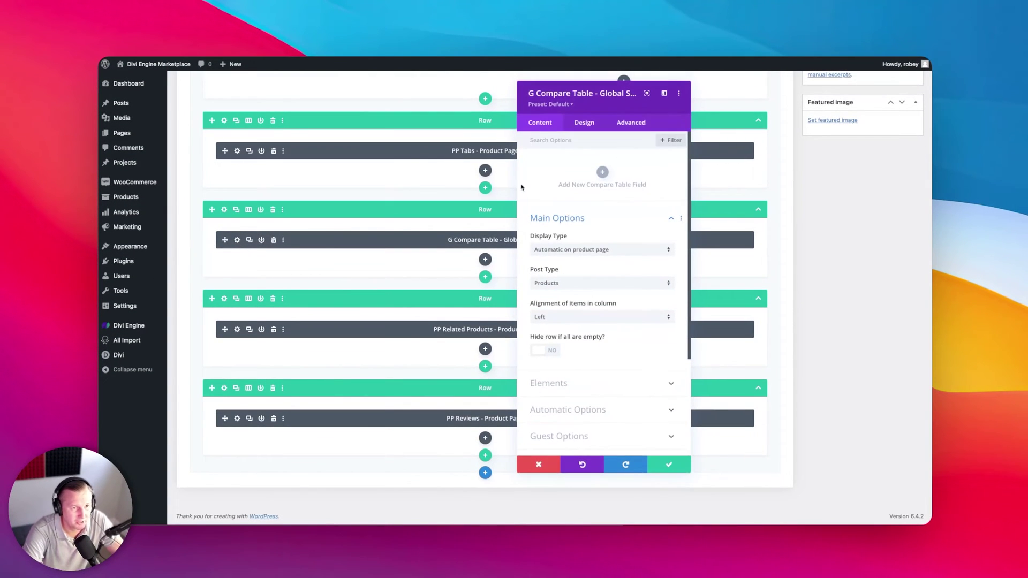
click(603, 172)
click(590, 190)
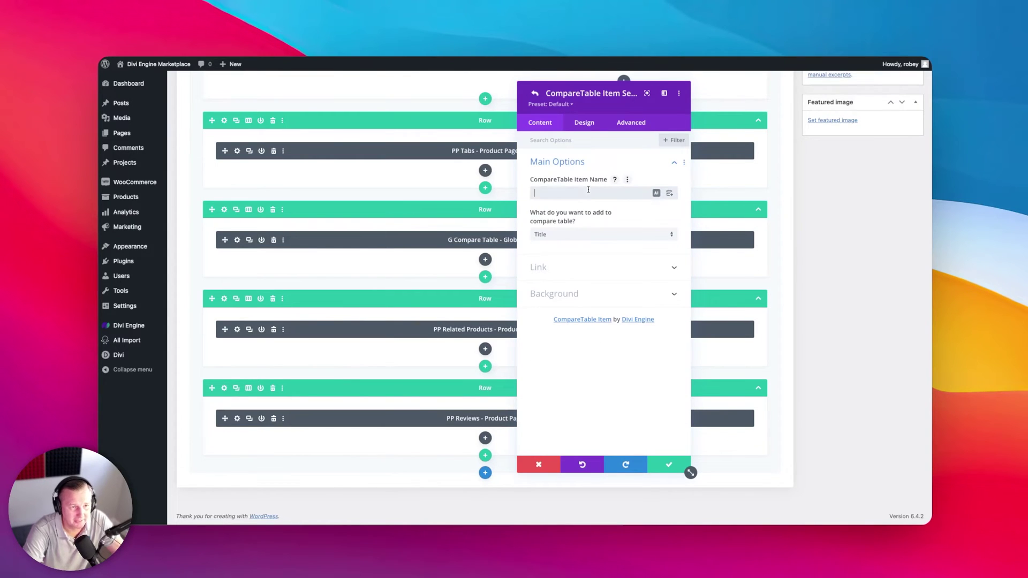
text(Price)
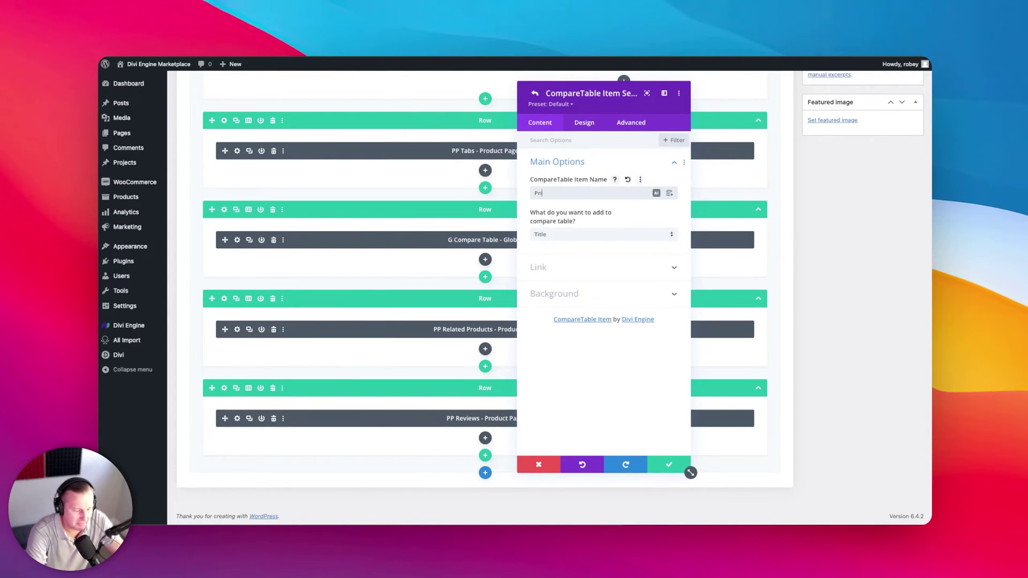
click(566, 234)
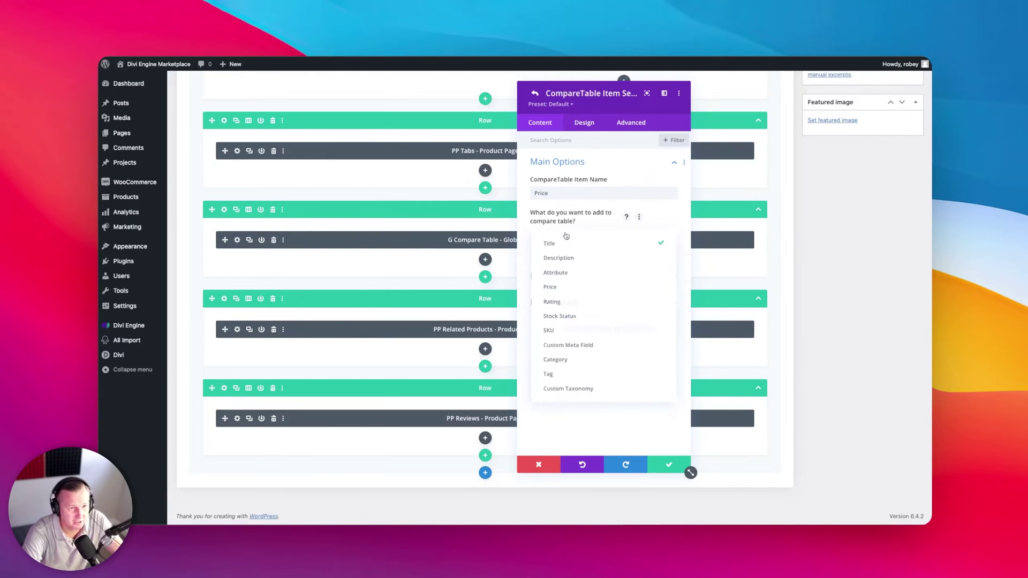
click(571, 292)
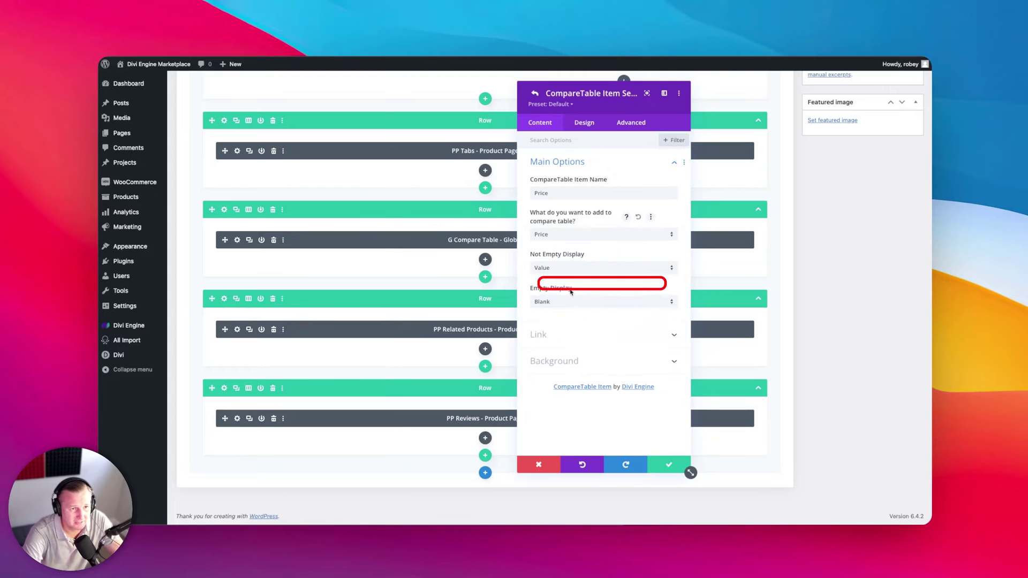
click(552, 269)
click(629, 251)
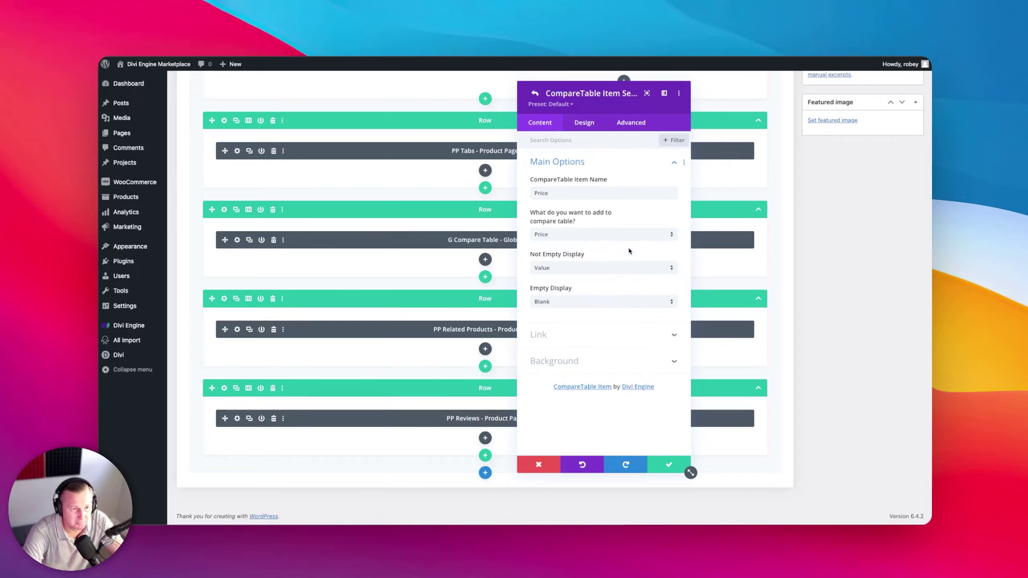
click(578, 306)
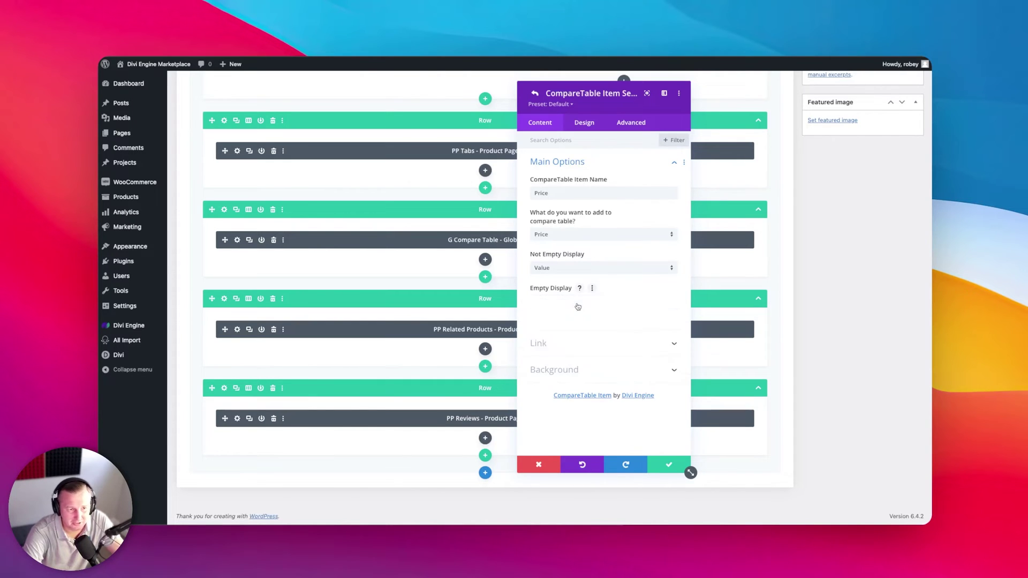
click(633, 289)
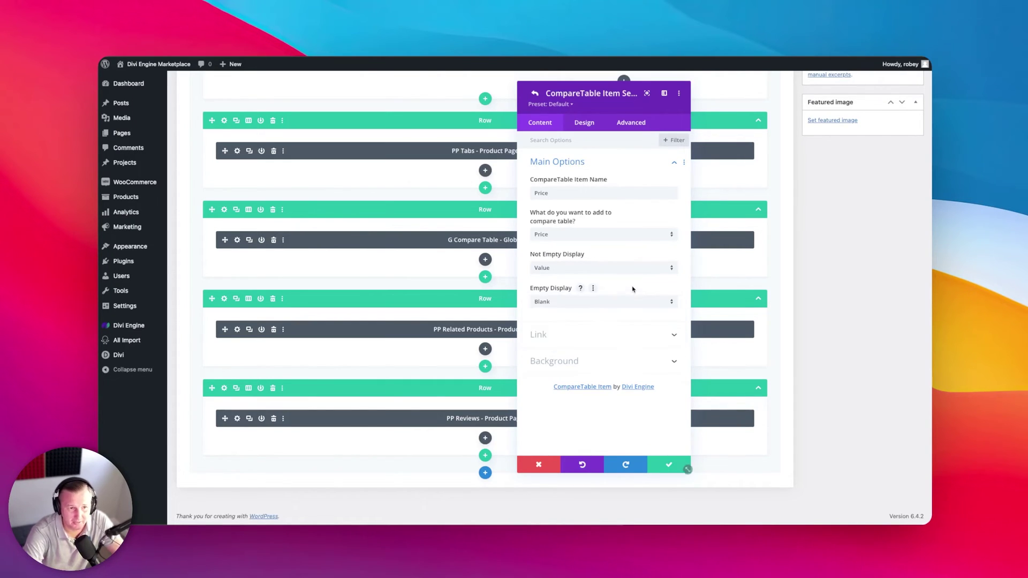
click(667, 465)
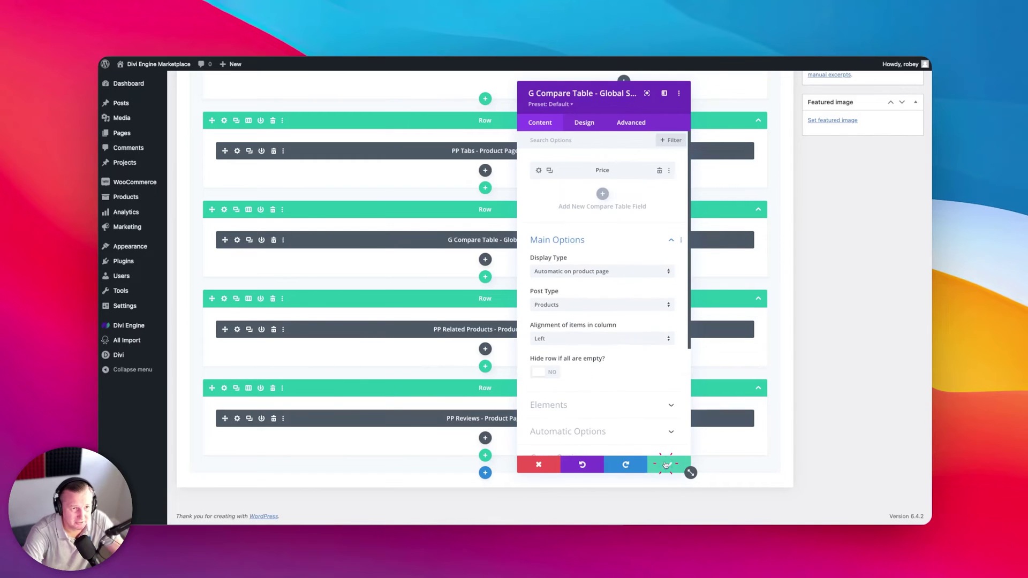
Add a compare table field named Flight Time that shows the Flight Time product attribute, and save the field
click(602, 193)
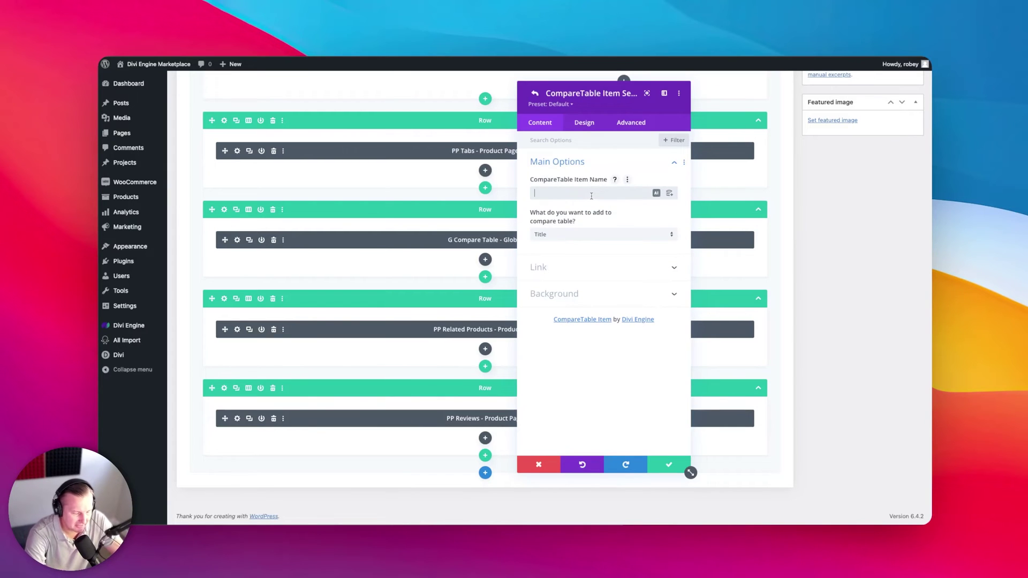
text(Flight Time)
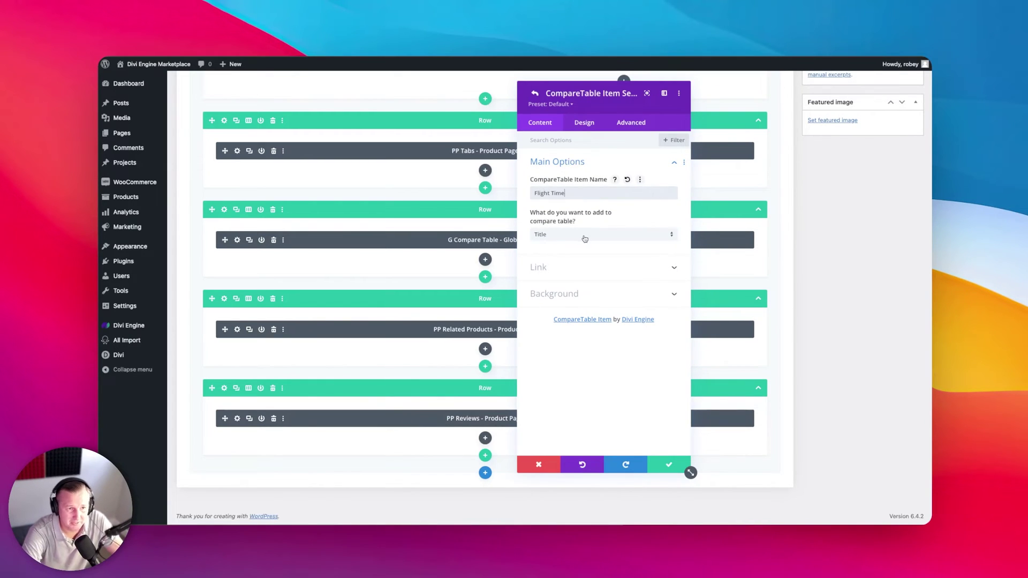
click(584, 235)
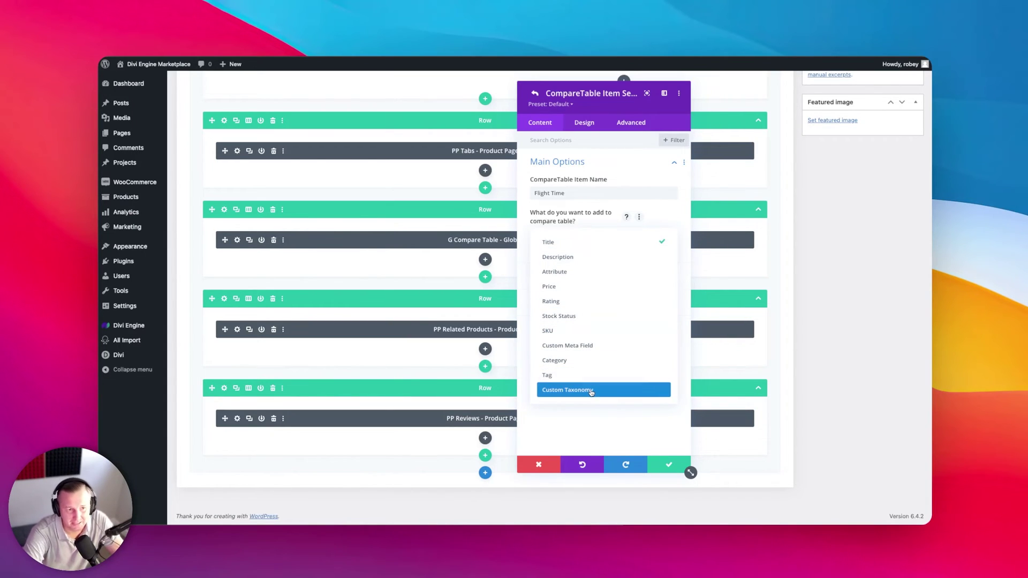
click(567, 273)
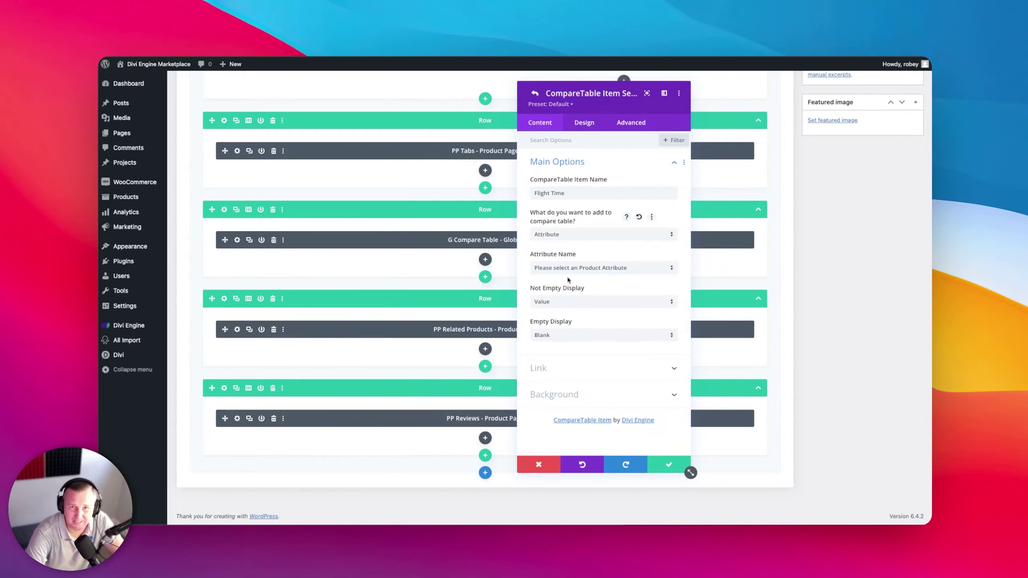
click(571, 273)
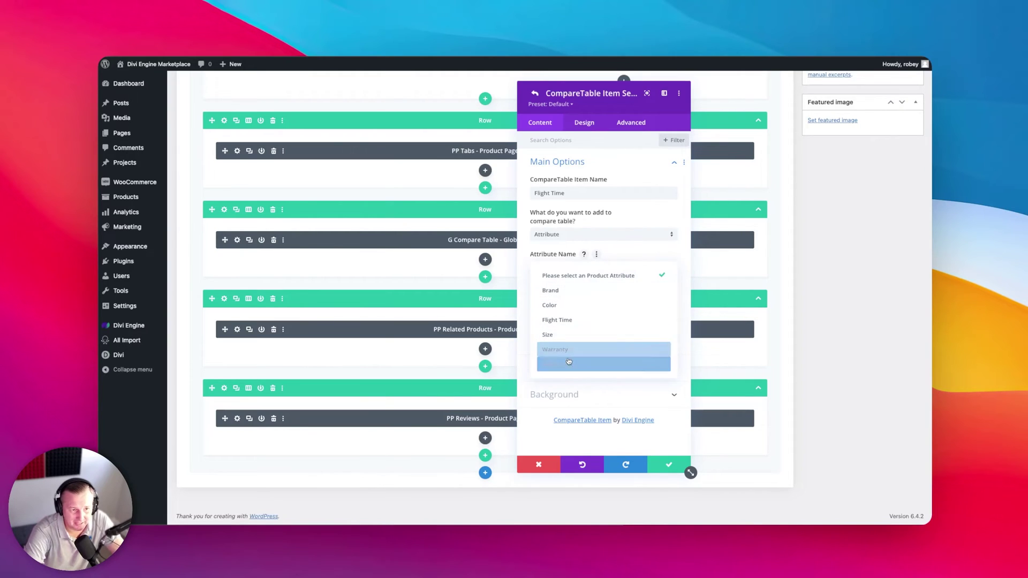
click(577, 321)
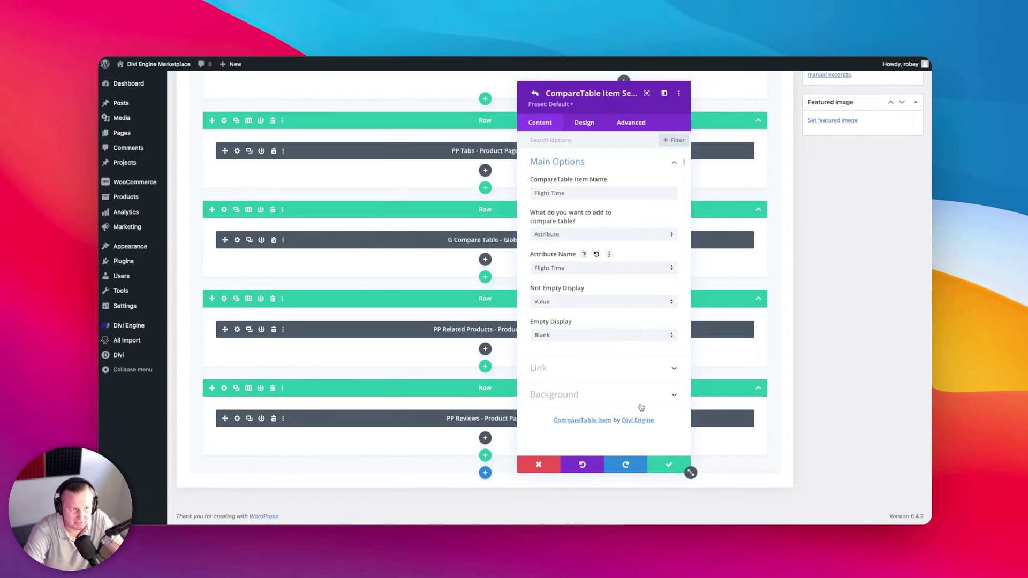
click(669, 465)
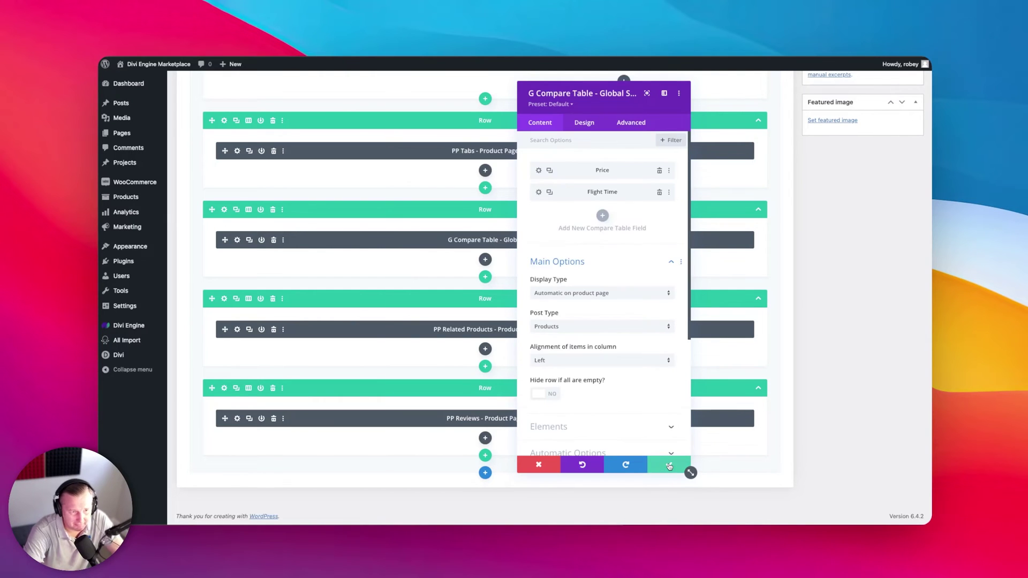
Add a compare table field named Weight that shows the Weight product attribute, and save the field
click(605, 216)
click(589, 195)
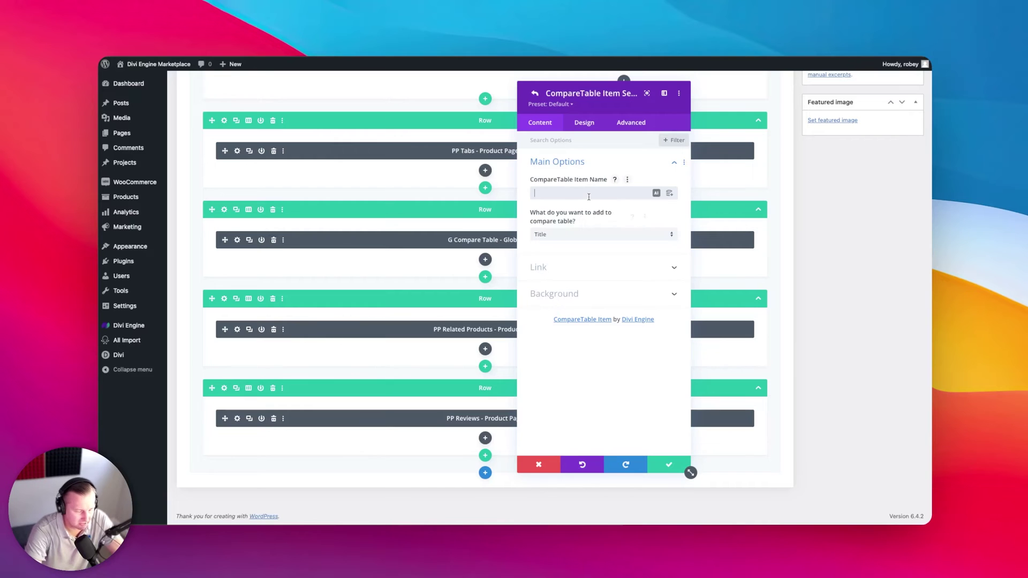
text(Weight)
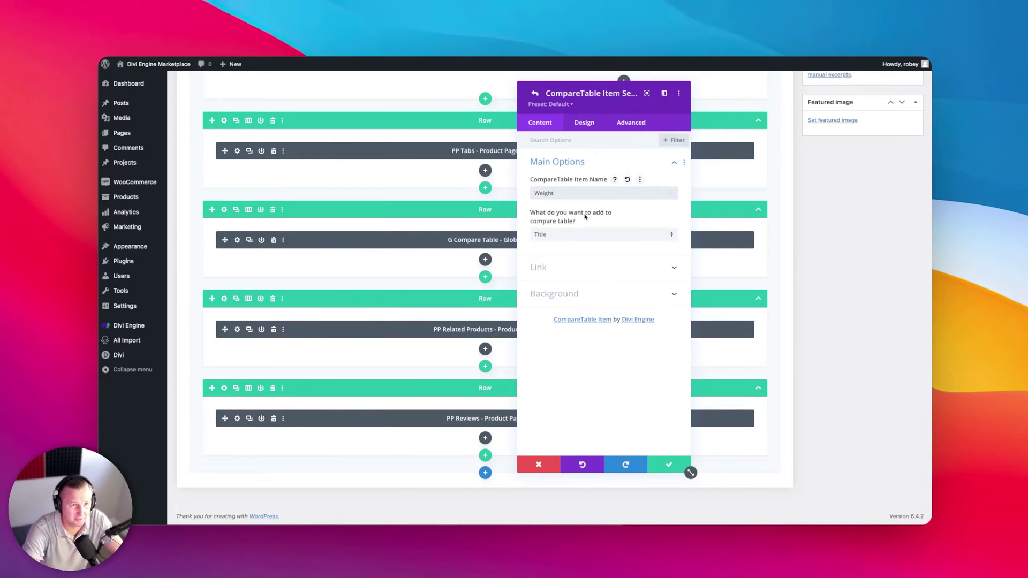
click(581, 234)
click(571, 272)
click(560, 268)
click(560, 366)
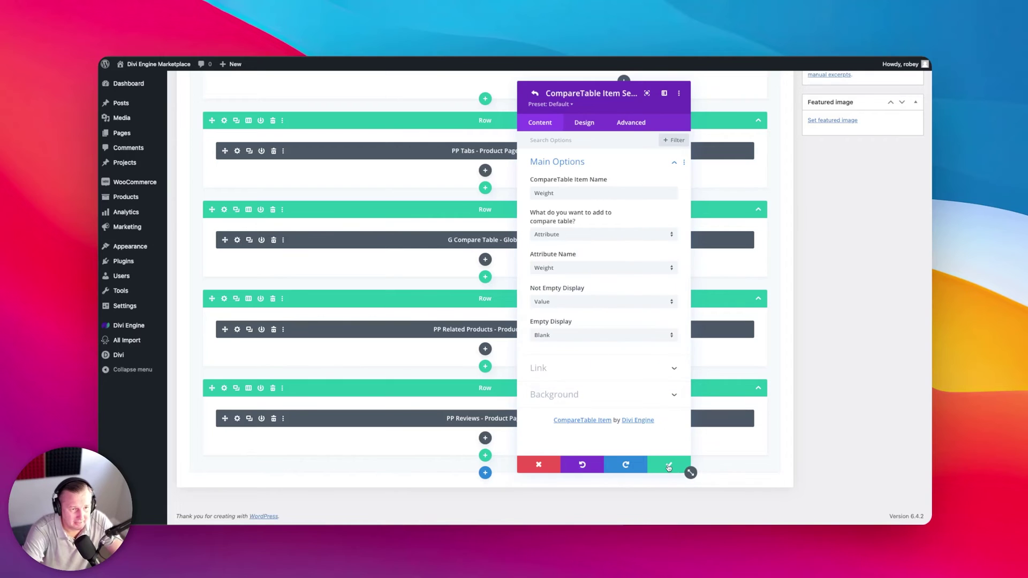
click(669, 464)
Add a compare table field named Warranty that shows the Warranty product attribute, and save the field and the module settings
click(602, 240)
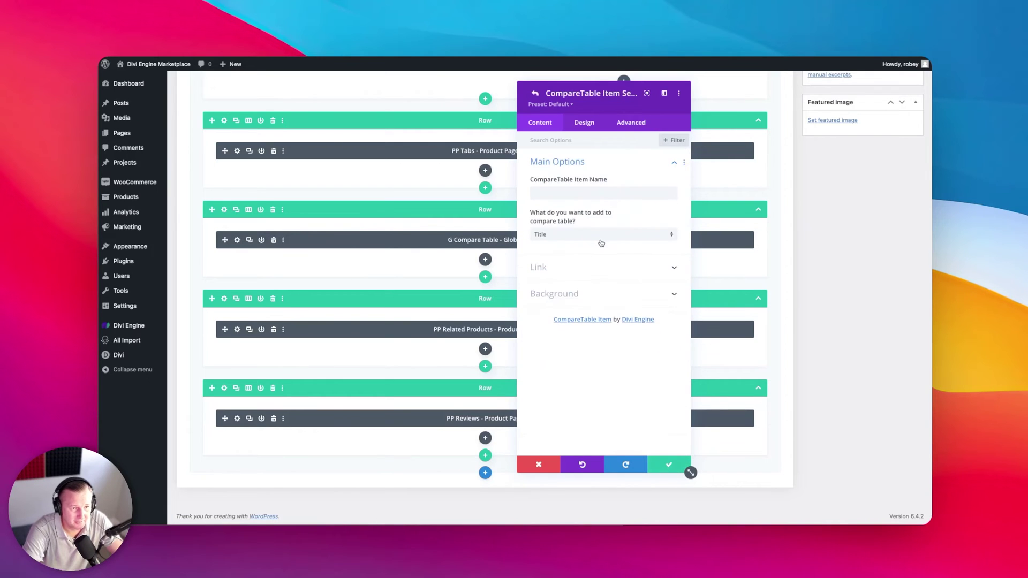
click(589, 200)
text(Warranty)
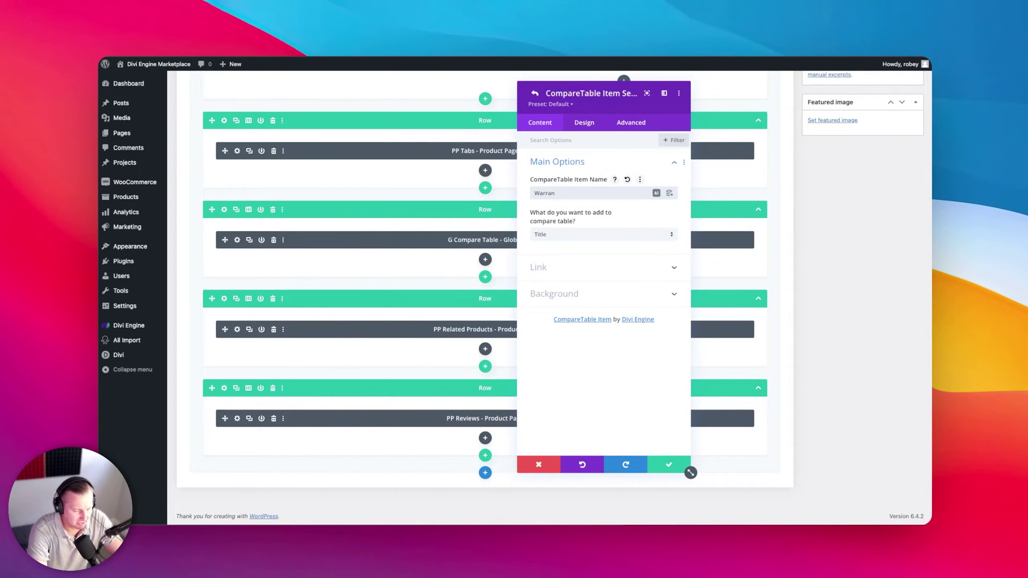
click(590, 234)
click(574, 271)
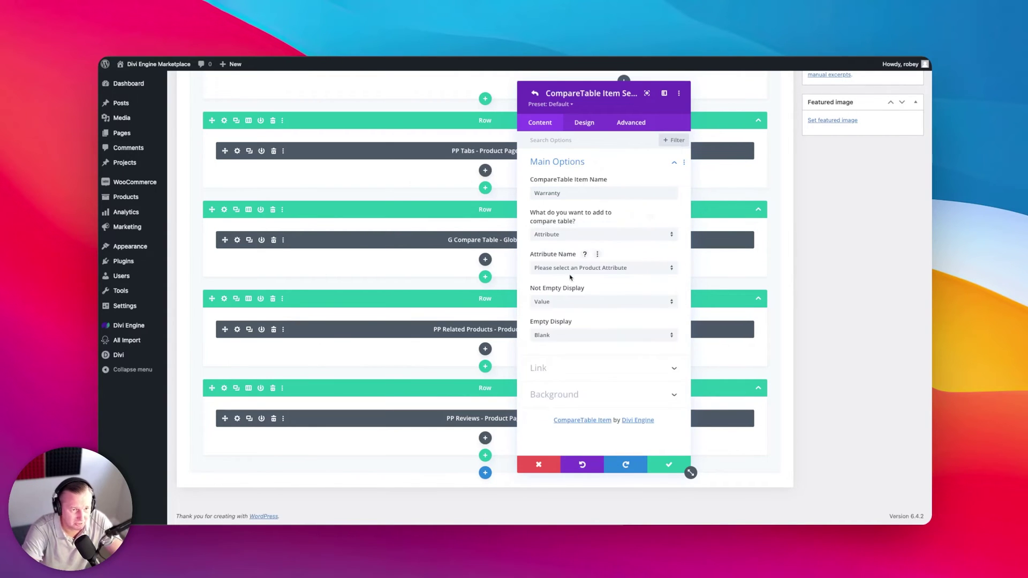
click(589, 273)
click(595, 351)
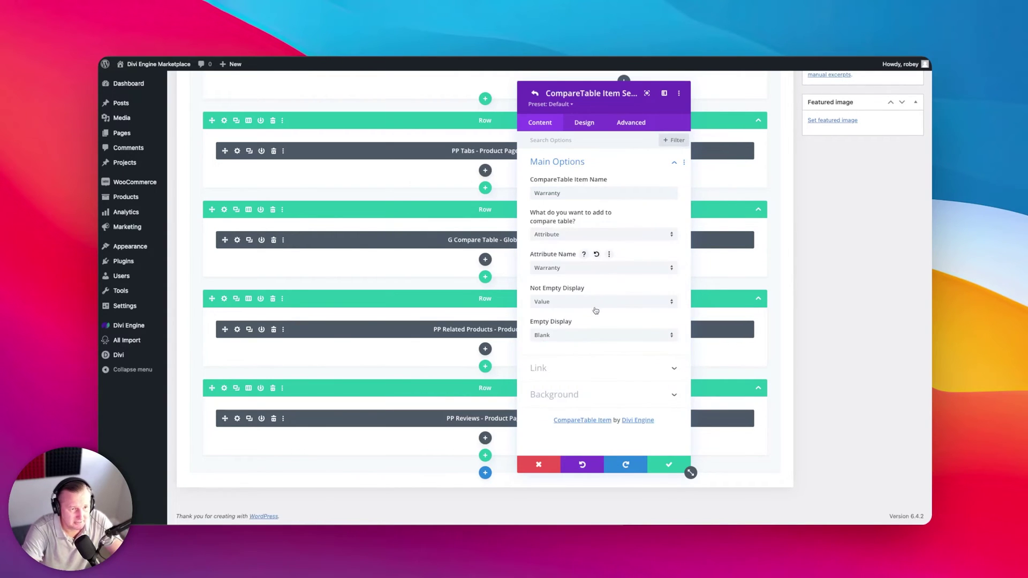
click(650, 465)
click(656, 464)
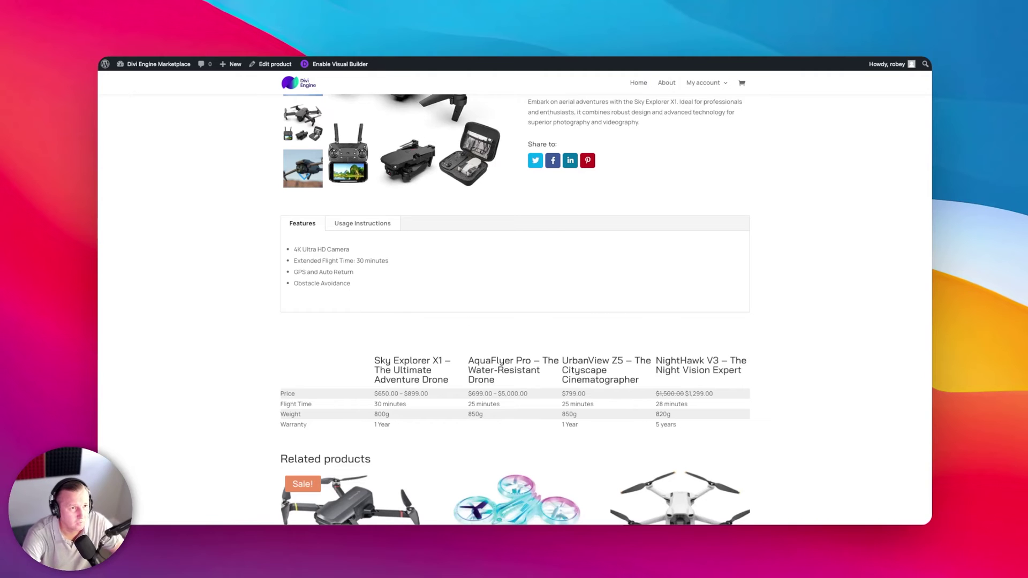
Set the Warranty field's Empty Display to Icon with the X icon, and save the compare table settings
mouse_move(341, 63)
click(386, 79)
scroll(461, 260, down, 10)
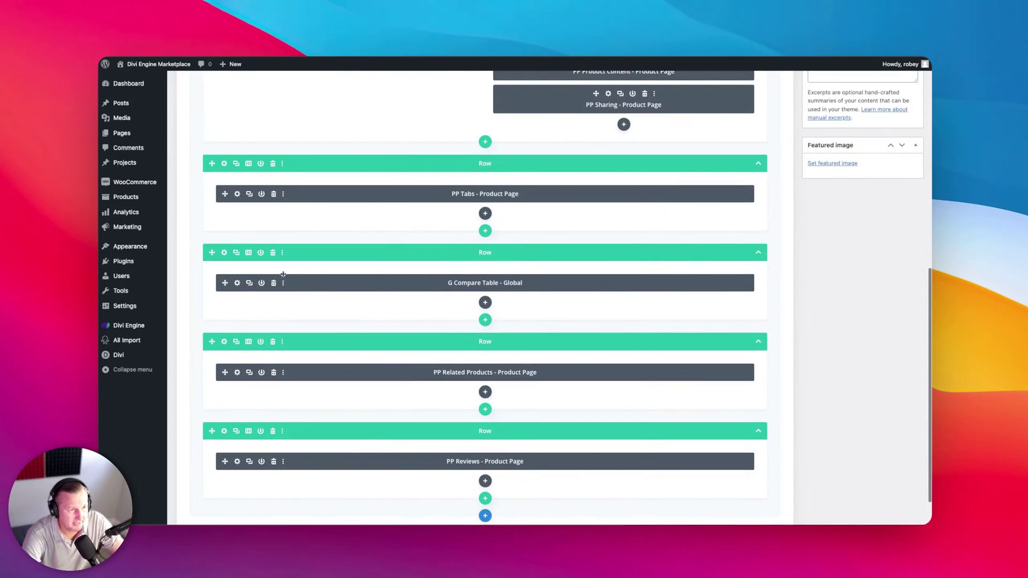
click(237, 283)
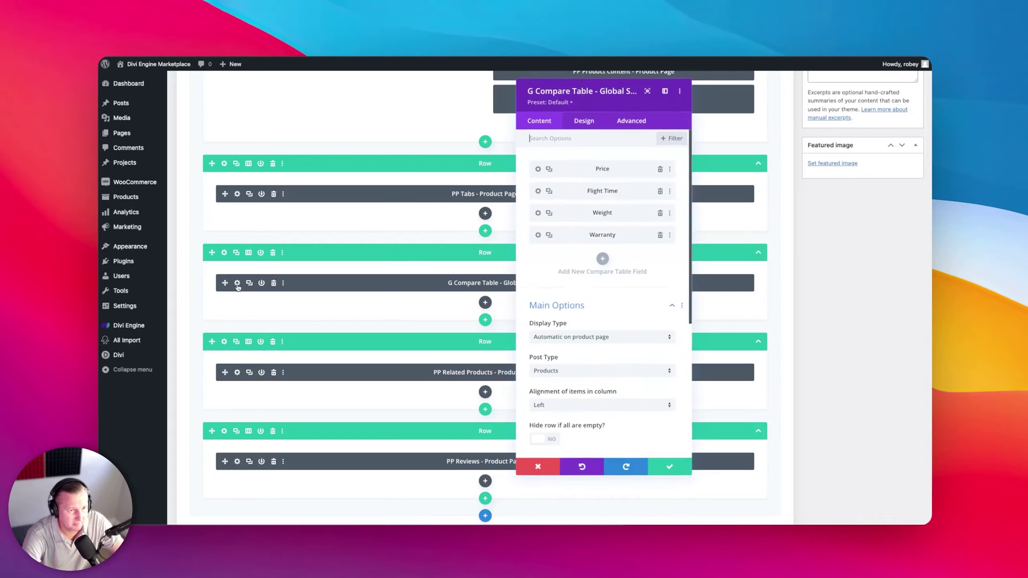
click(539, 235)
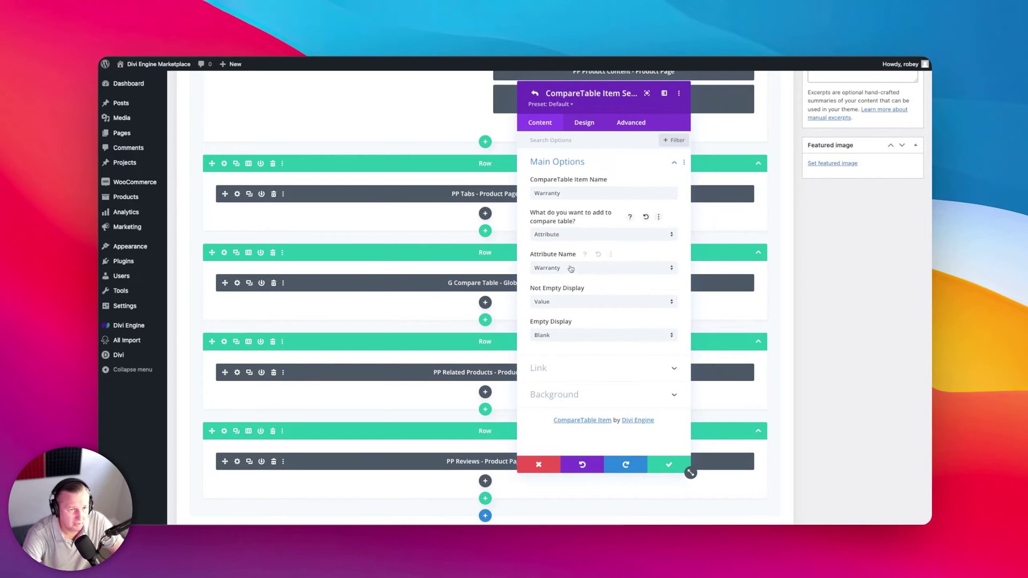
click(555, 336)
click(552, 373)
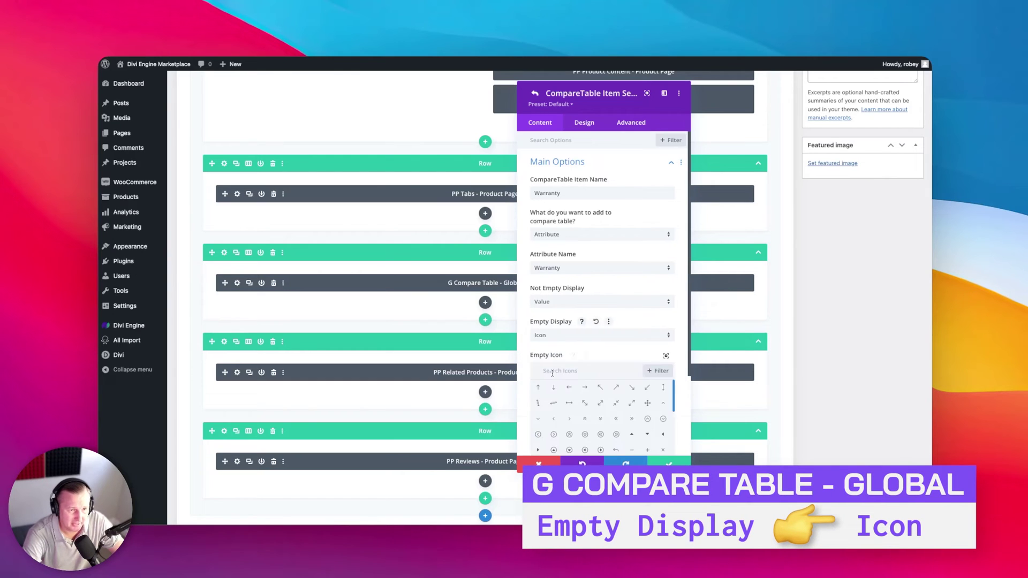
scroll(581, 386, up, 2)
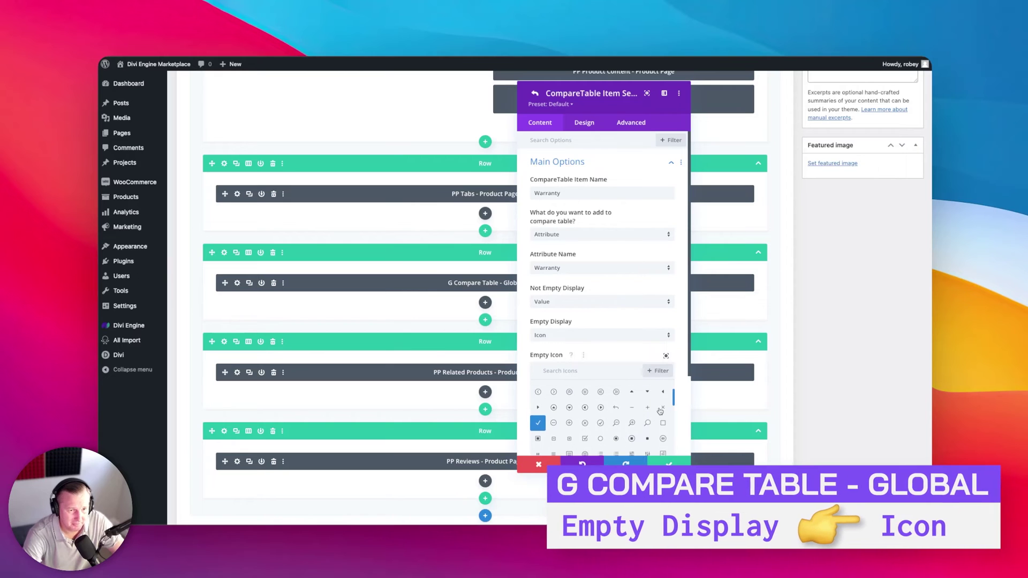
click(662, 464)
click(660, 463)
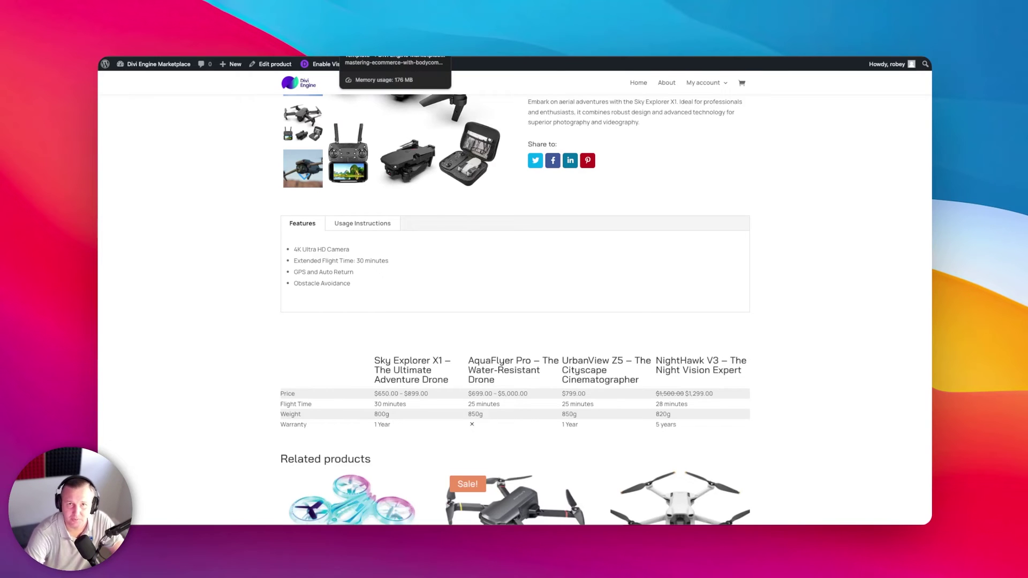
Set the Warranty field's Not Empty Display to Icon with the check mark icon, save the settings and update the Main Product Template
click(395, 53)
scroll(251, 249, down, 10)
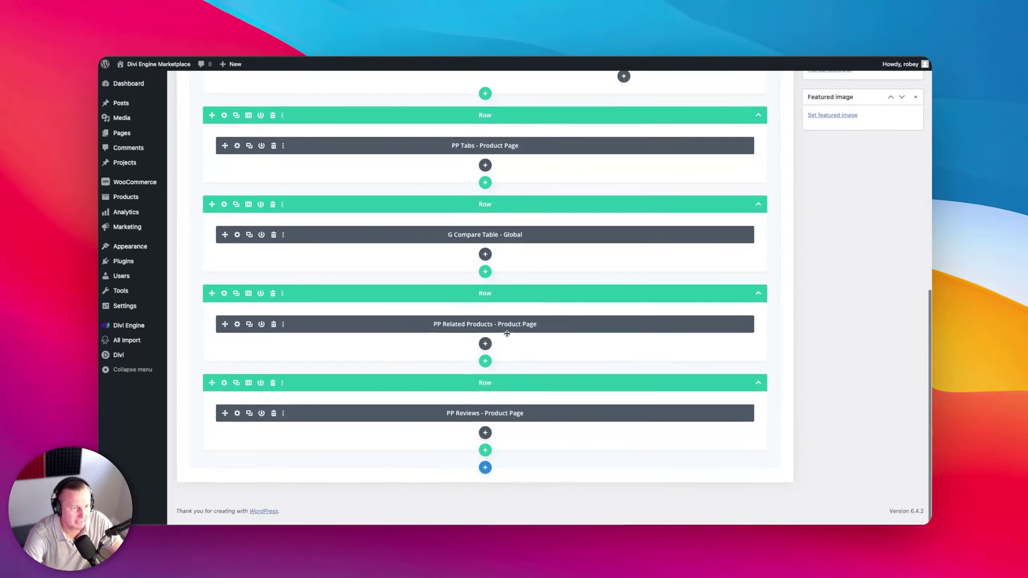
click(236, 239)
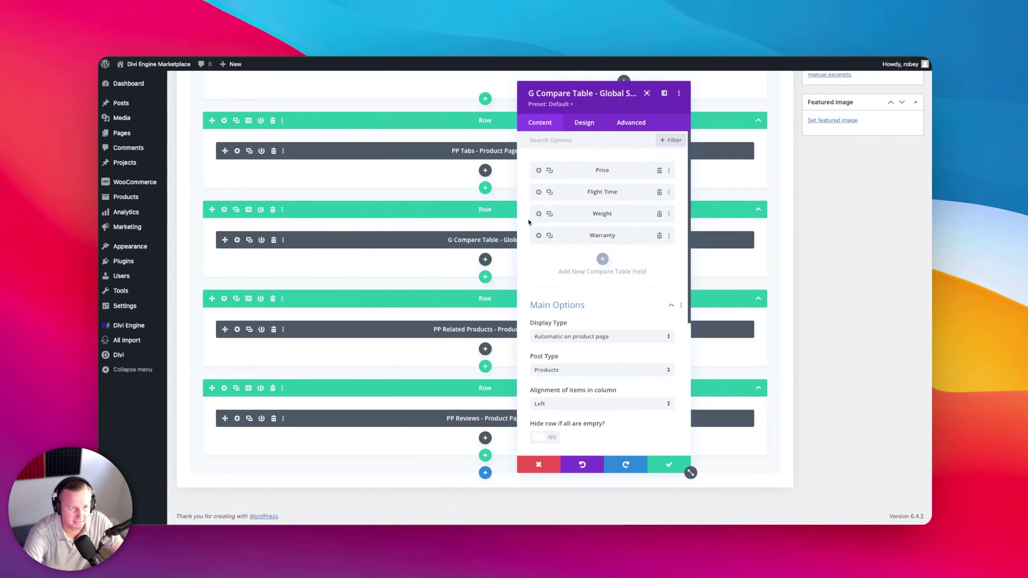
click(539, 235)
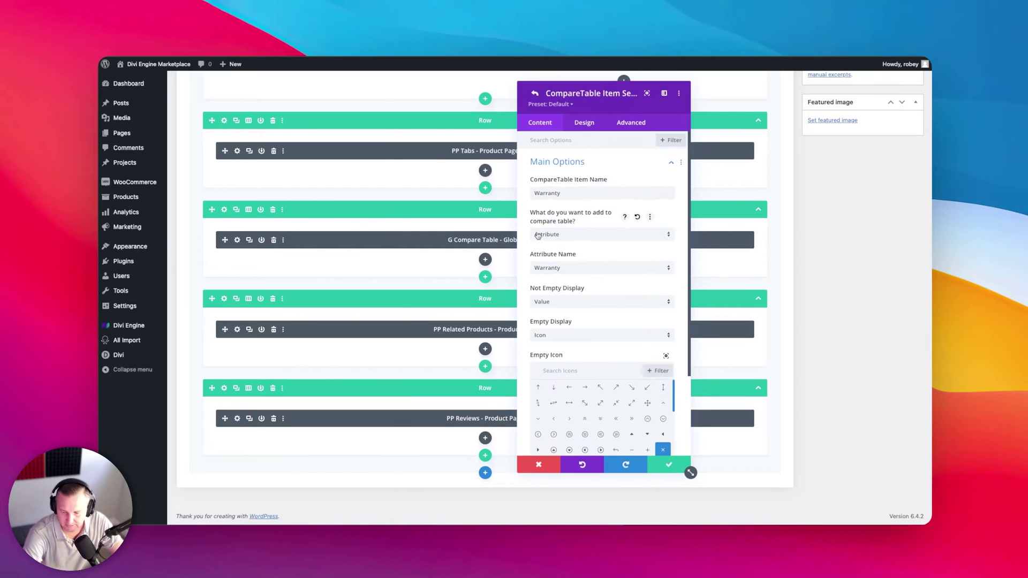
click(556, 303)
click(546, 325)
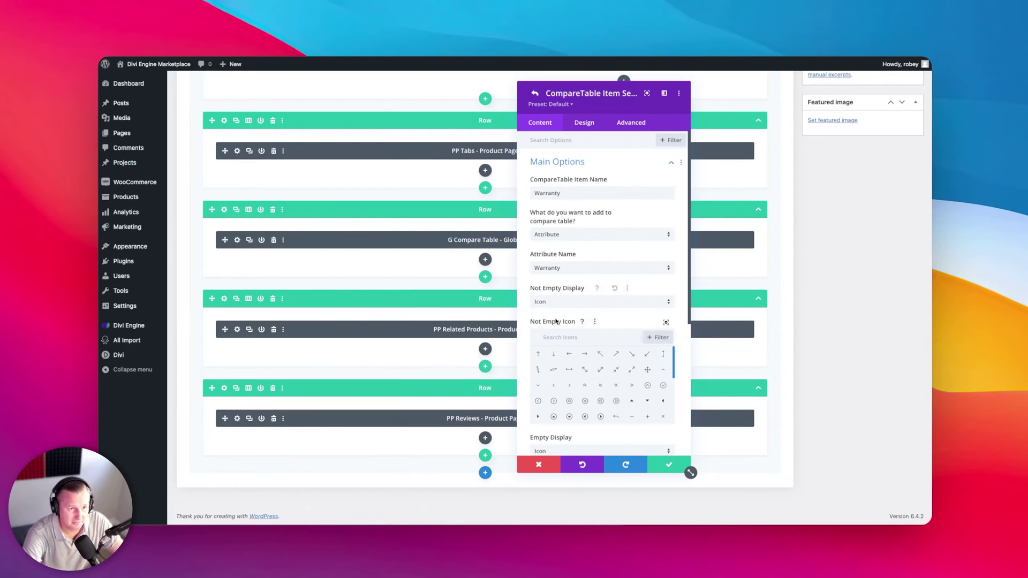
scroll(539, 396, down, 2)
click(536, 381)
click(669, 465)
click(669, 465)
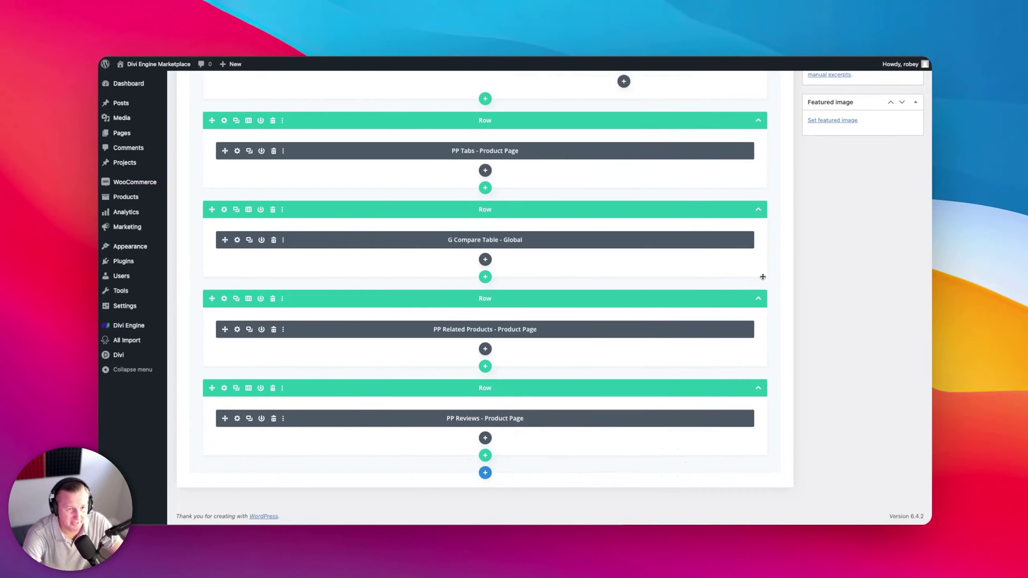
scroll(868, 261, up, 15)
click(903, 238)
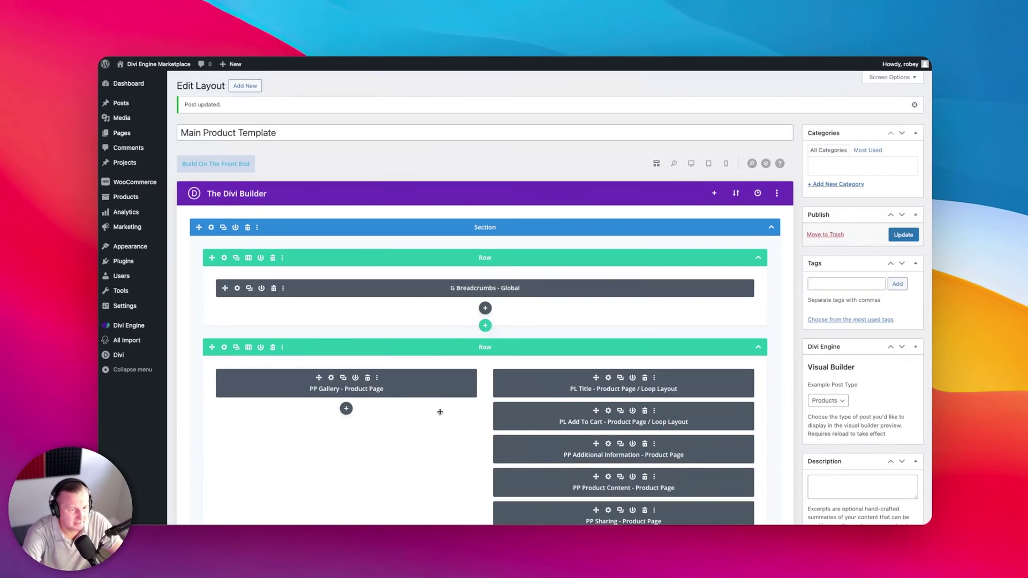
Set the compare table's alignment of items in column to Center
scroll(440, 412, down, 8)
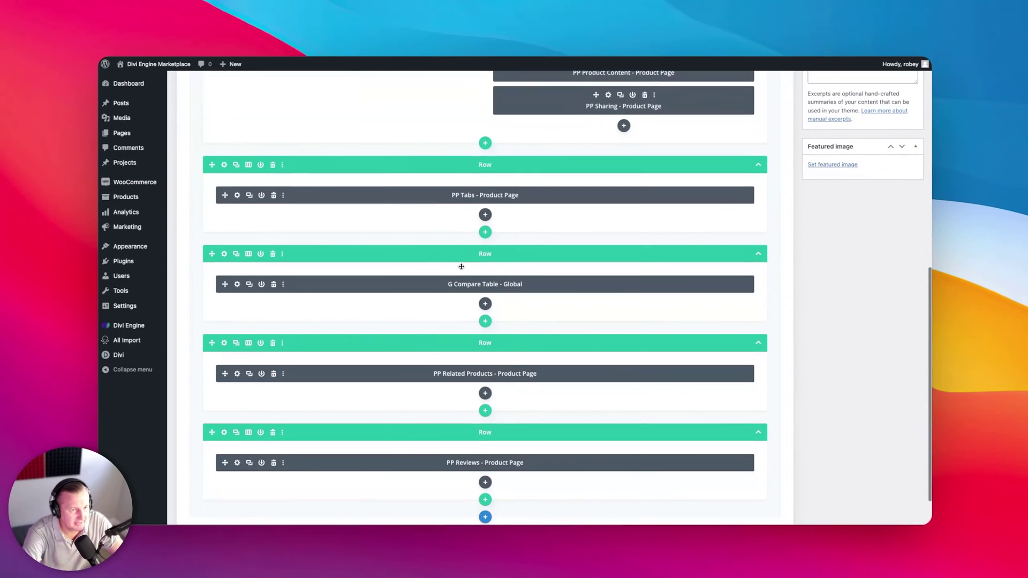
click(237, 284)
scroll(591, 276, down, 4)
click(551, 338)
click(556, 356)
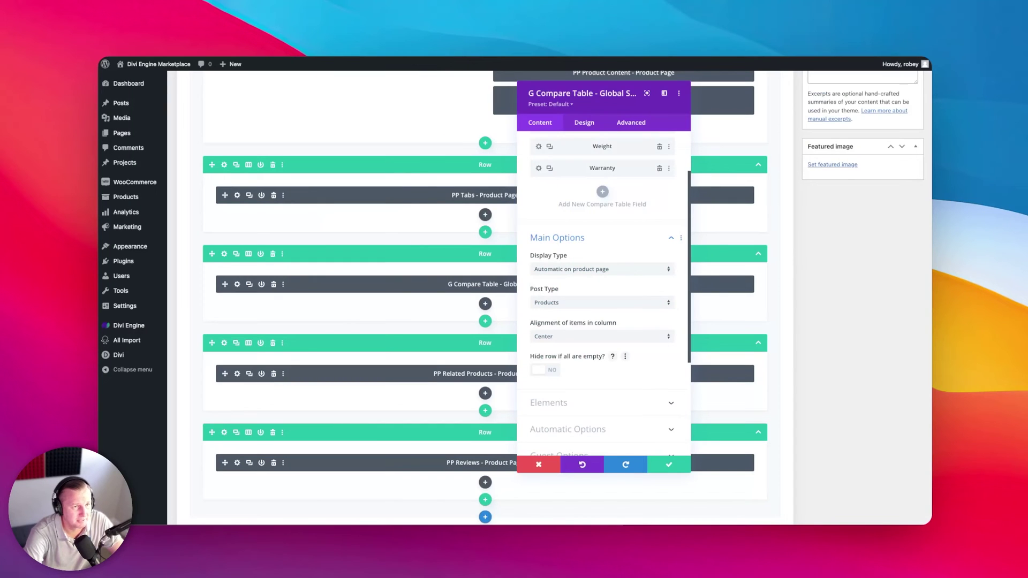
Set the compare table's product title HTML tag to h4 in the Elements options
scroll(564, 317, down, 3)
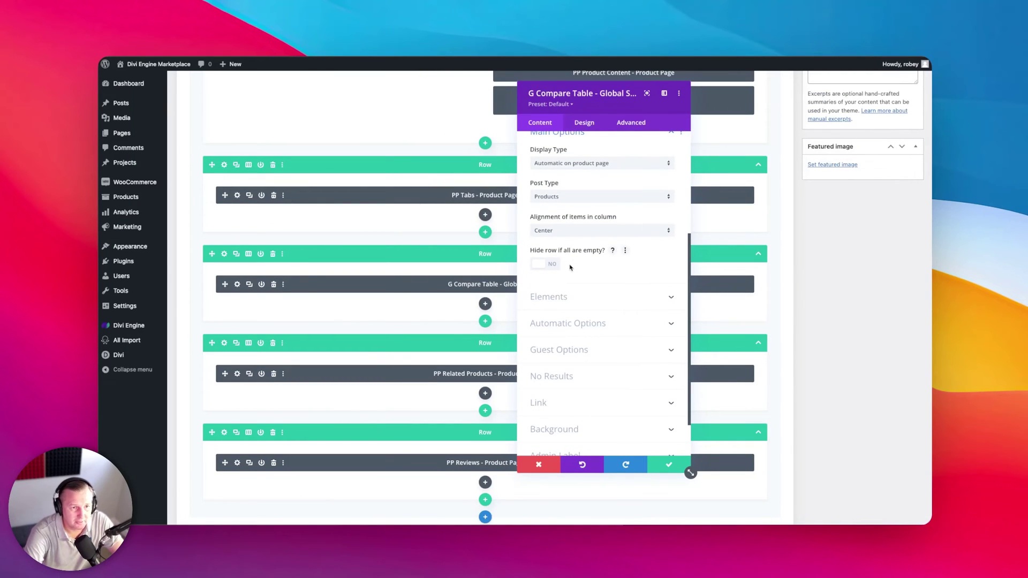
scroll(571, 267, down, 2)
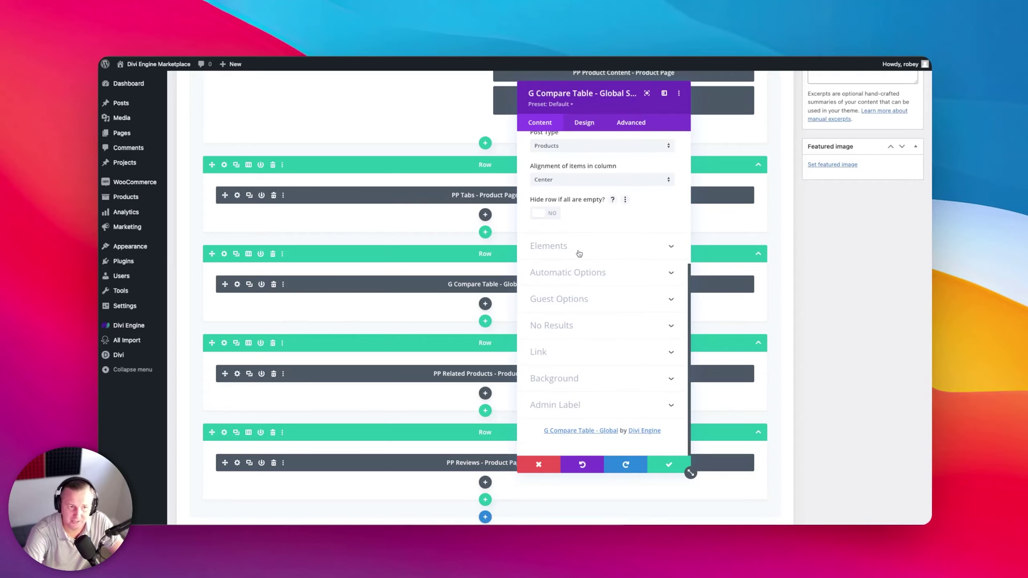
click(579, 252)
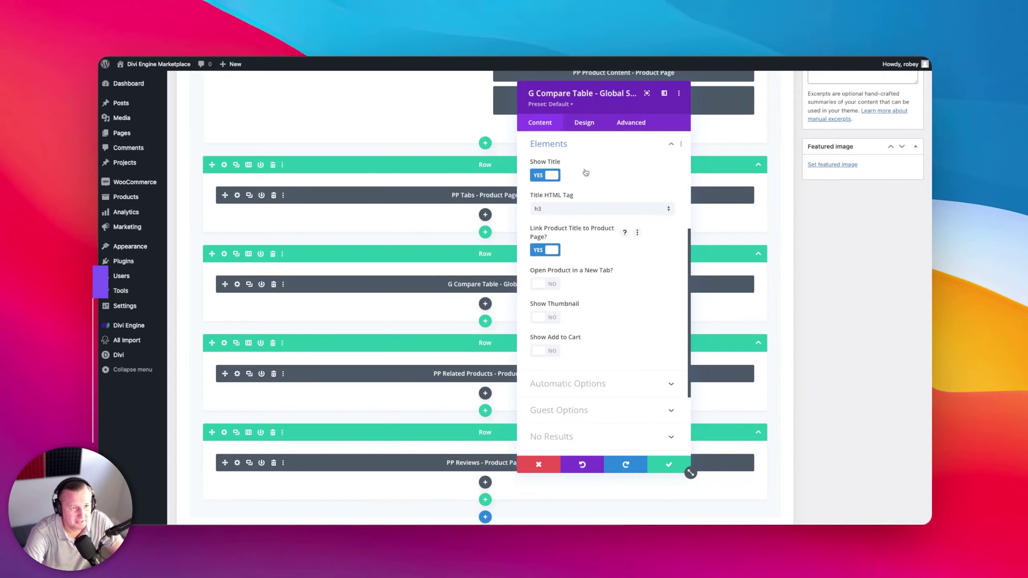
click(575, 213)
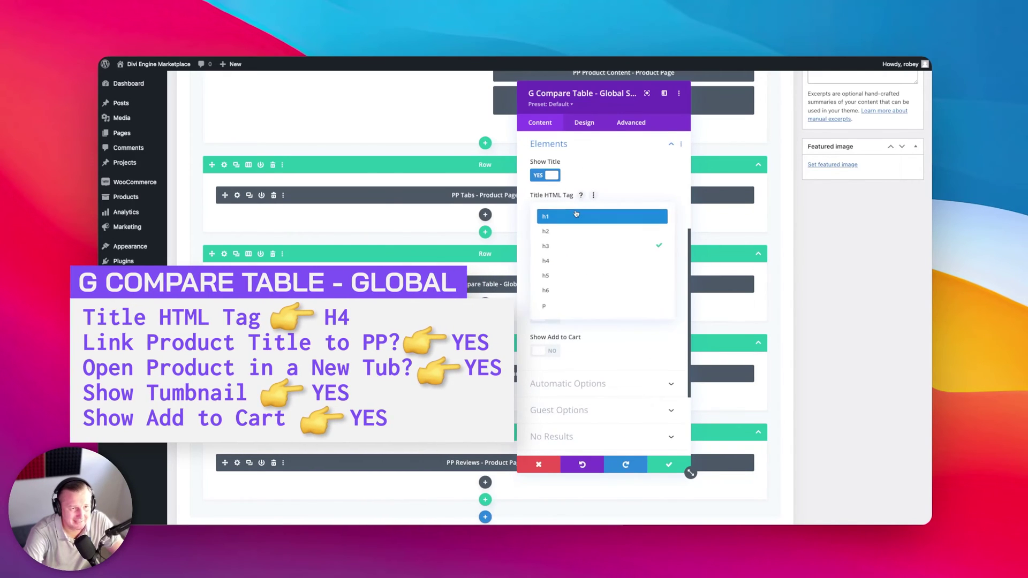
click(569, 261)
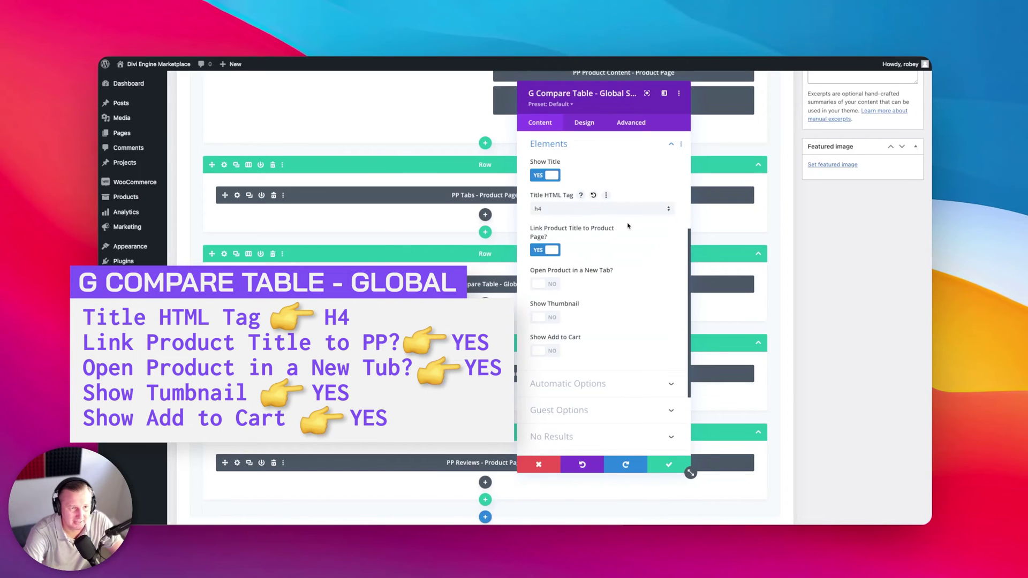
Enable Open Product in a New Tab, Show Thumbnail and Show Add to Cart, save the settings, and reload the product page
click(547, 285)
click(543, 318)
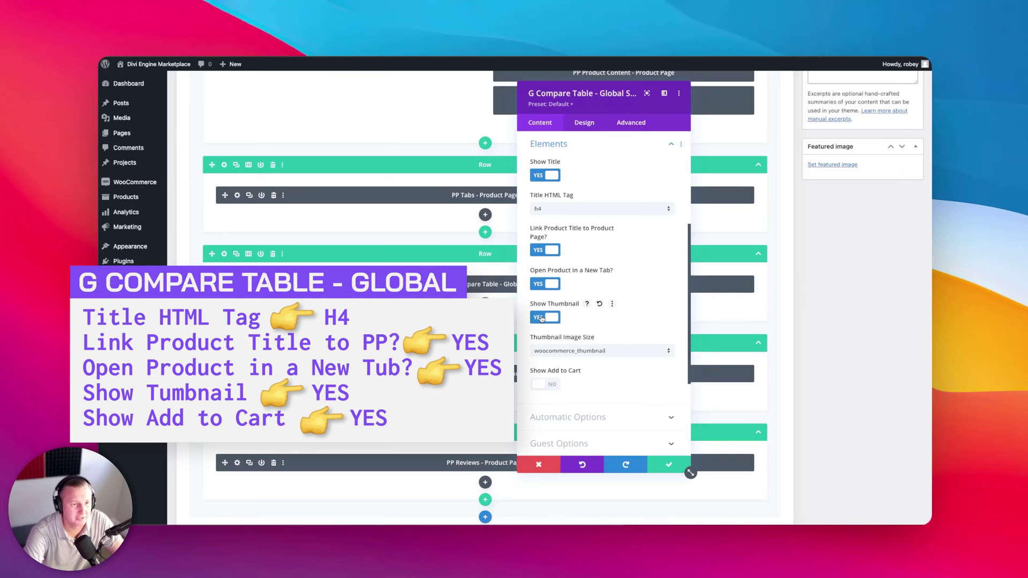
click(543, 385)
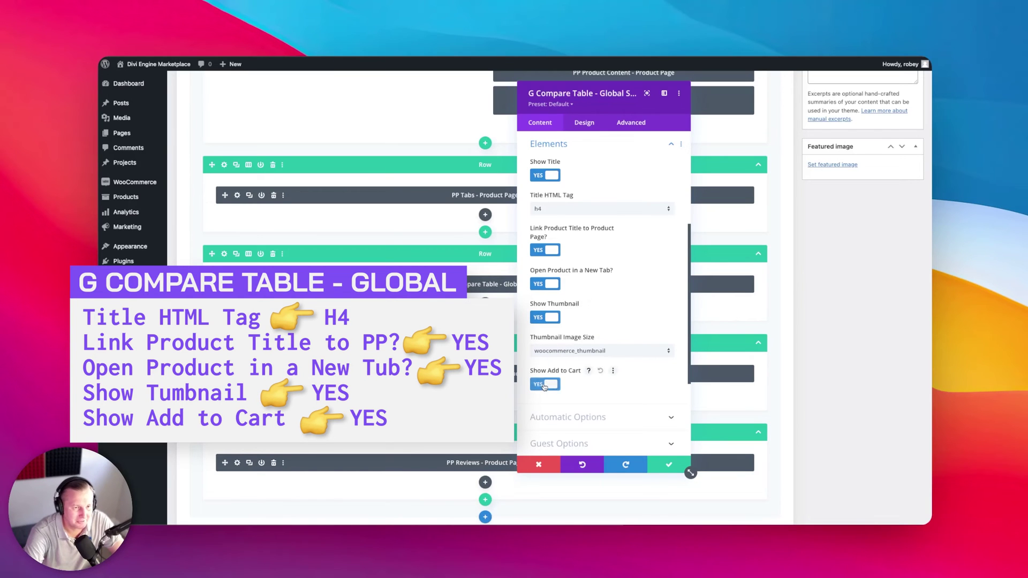
click(658, 465)
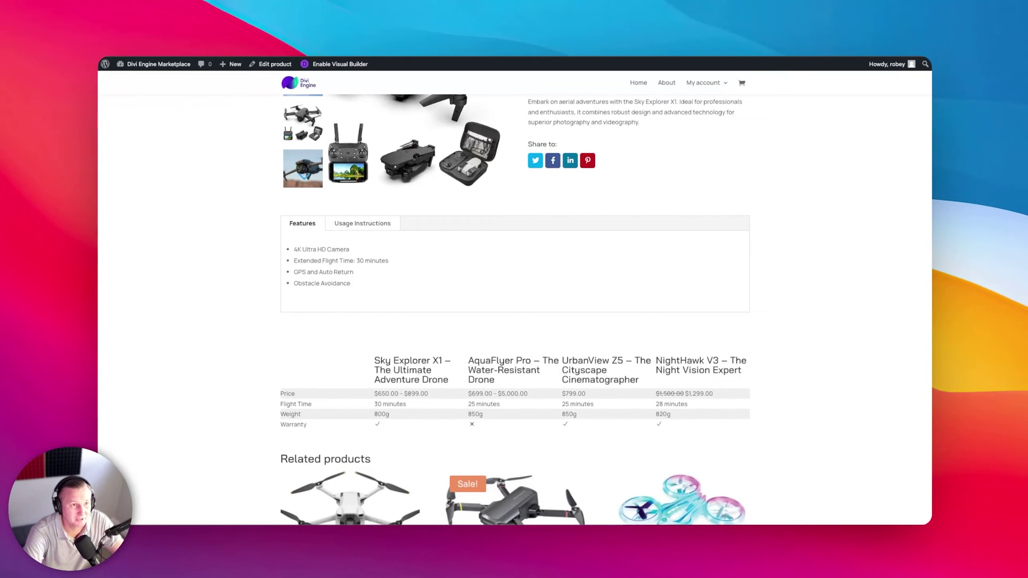
key(super+r)
scroll(495, 317, down, 4)
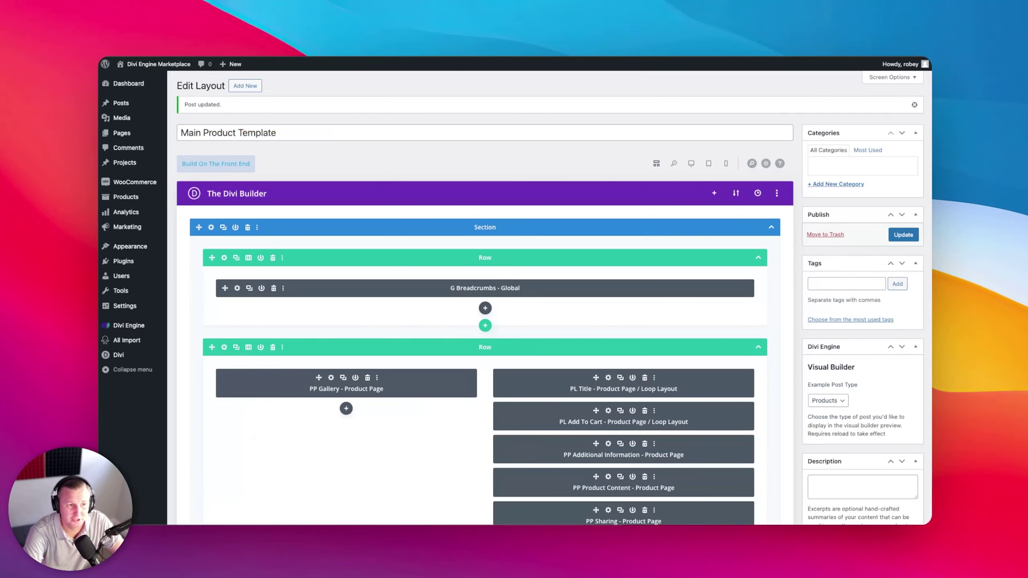
Try a light background color and a border width of 1 on the row holding the compare table, and save the row settings
scroll(394, 273, down, 10)
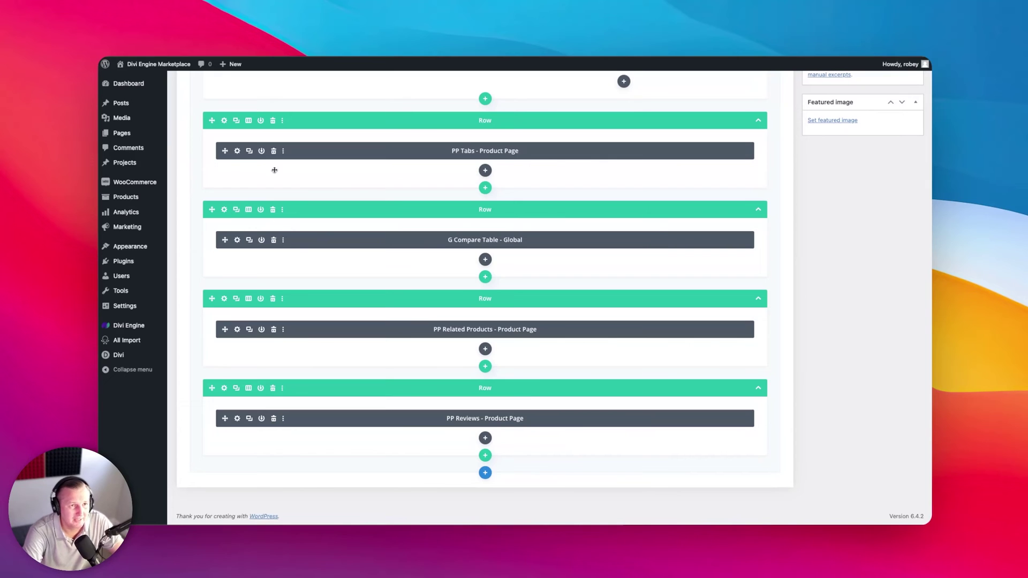
click(224, 211)
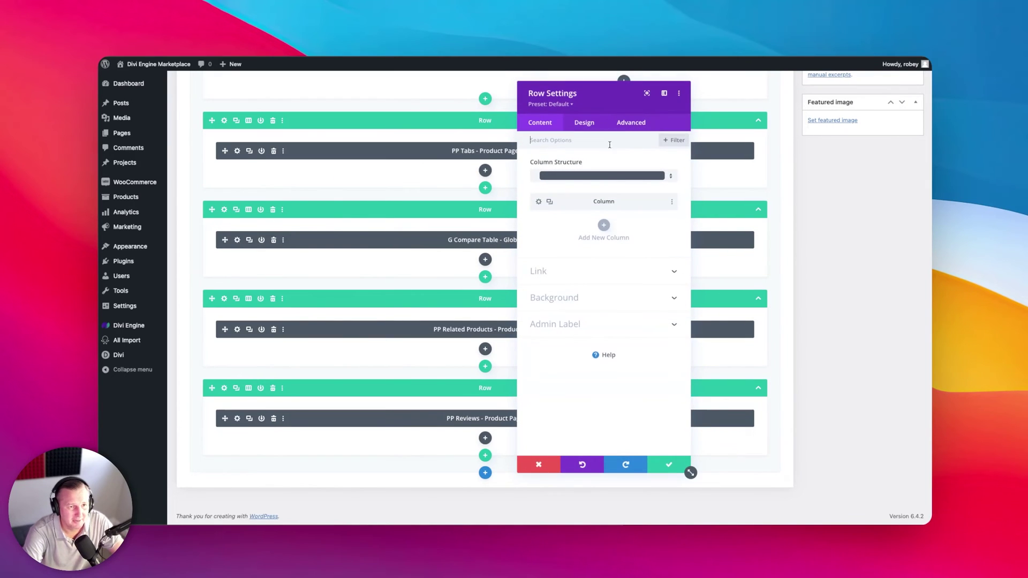
click(552, 308)
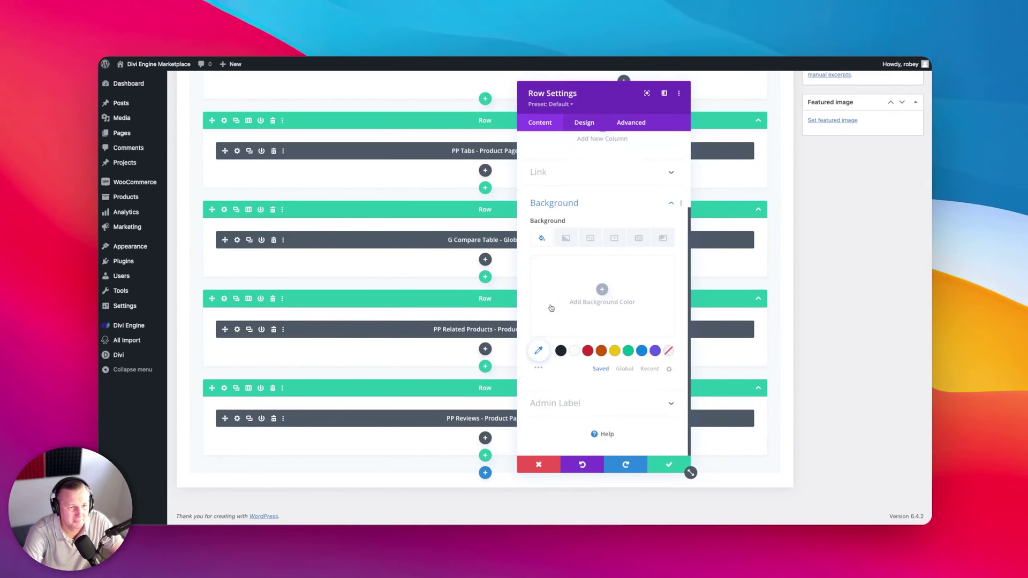
click(540, 352)
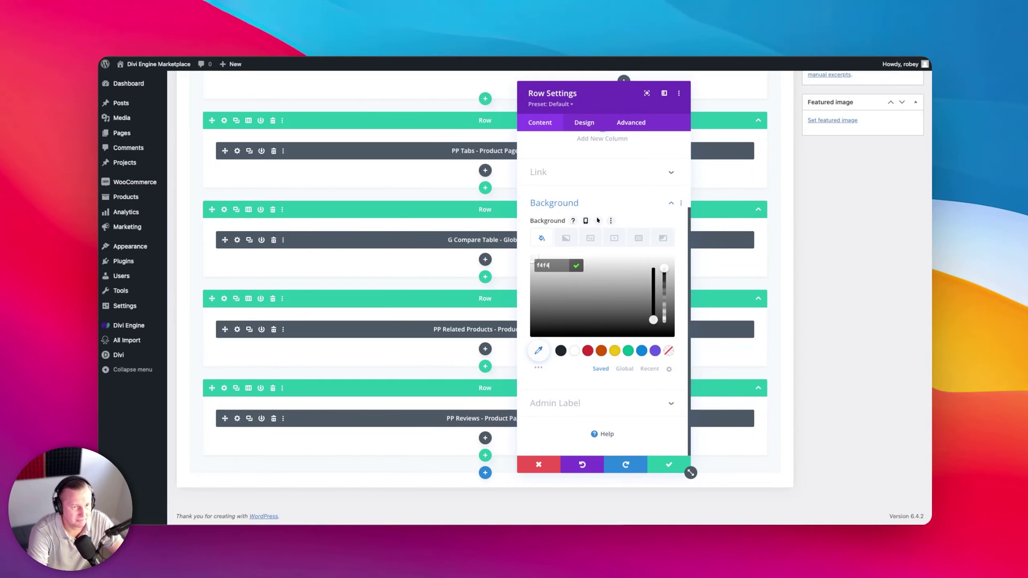
click(584, 123)
click(562, 215)
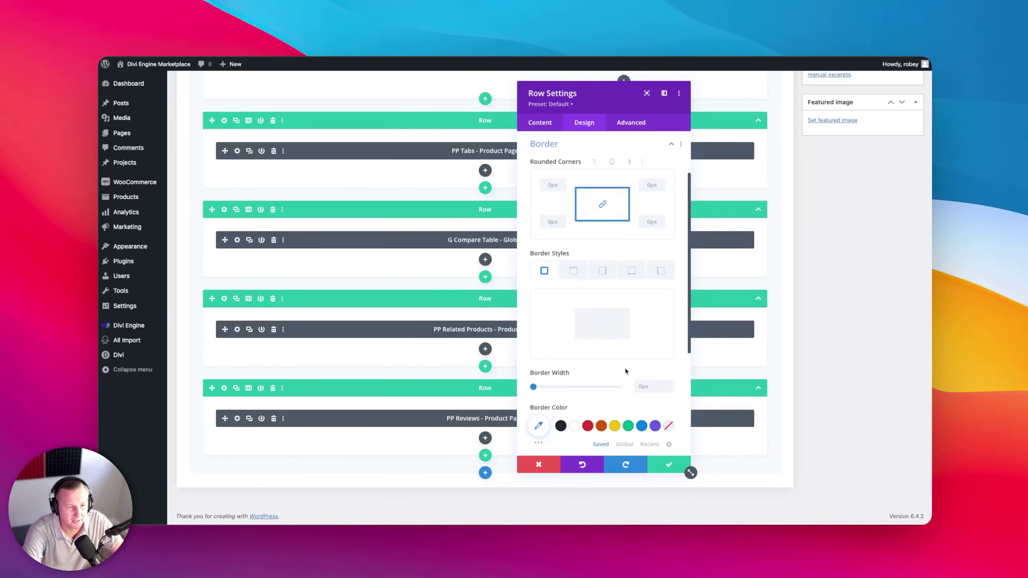
click(650, 385)
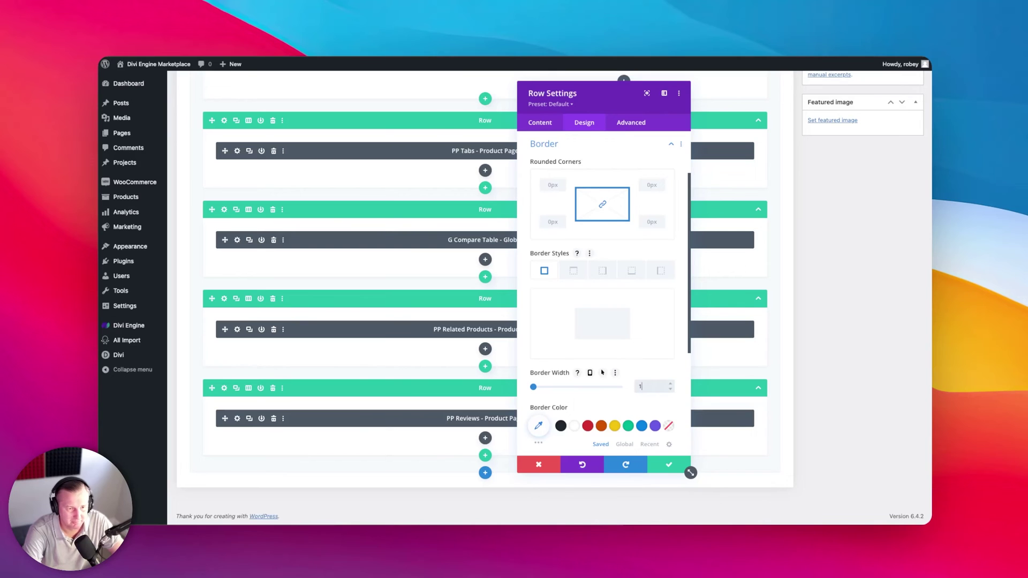
click(669, 465)
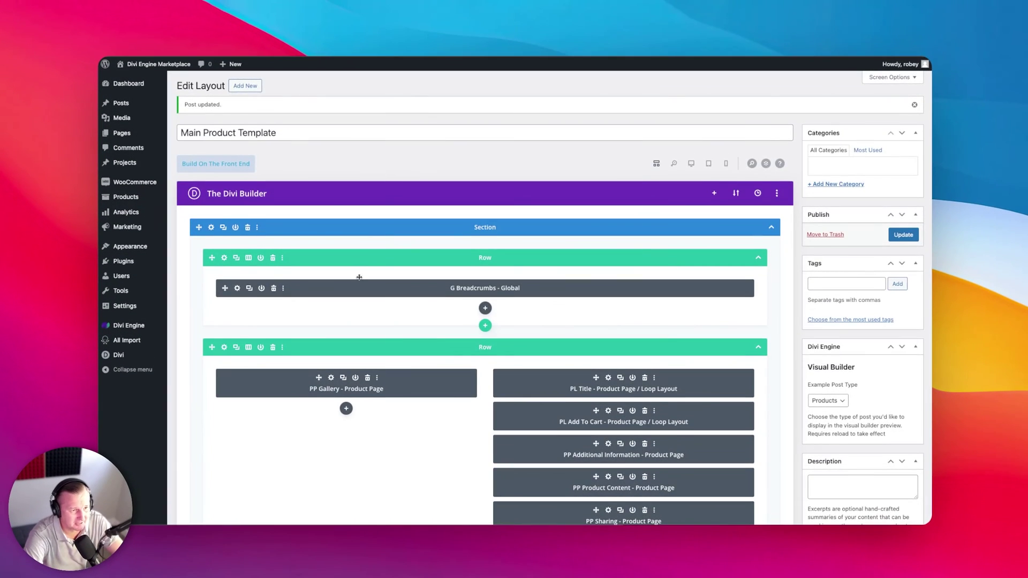
scroll(359, 276, down, 15)
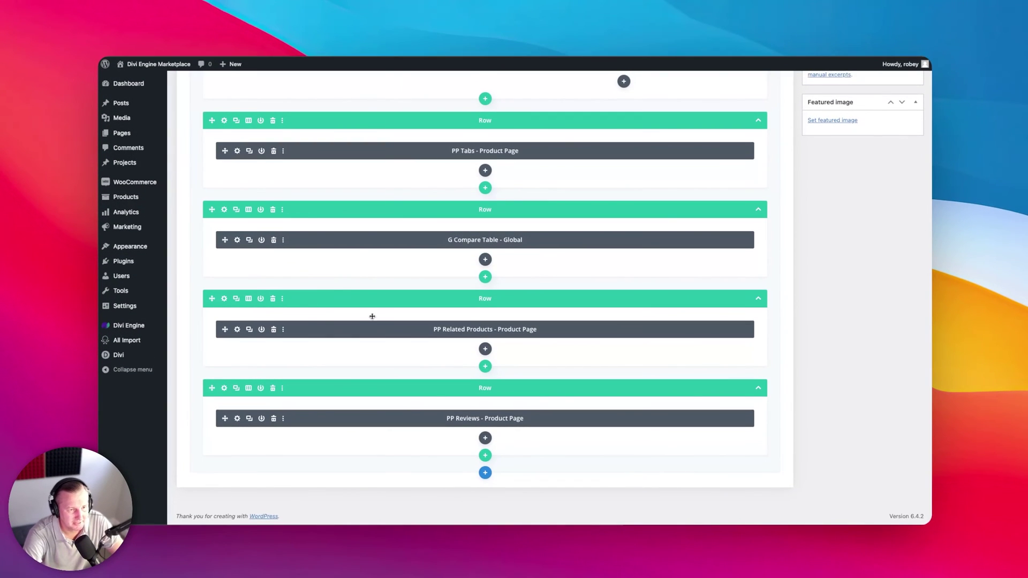
click(237, 240)
scroll(638, 302, down, 5)
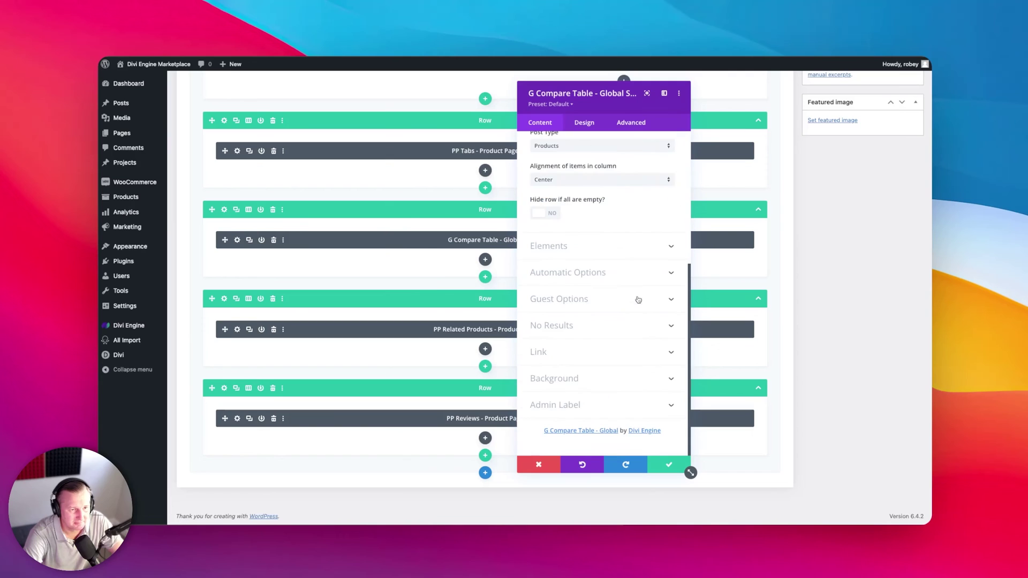
click(671, 467)
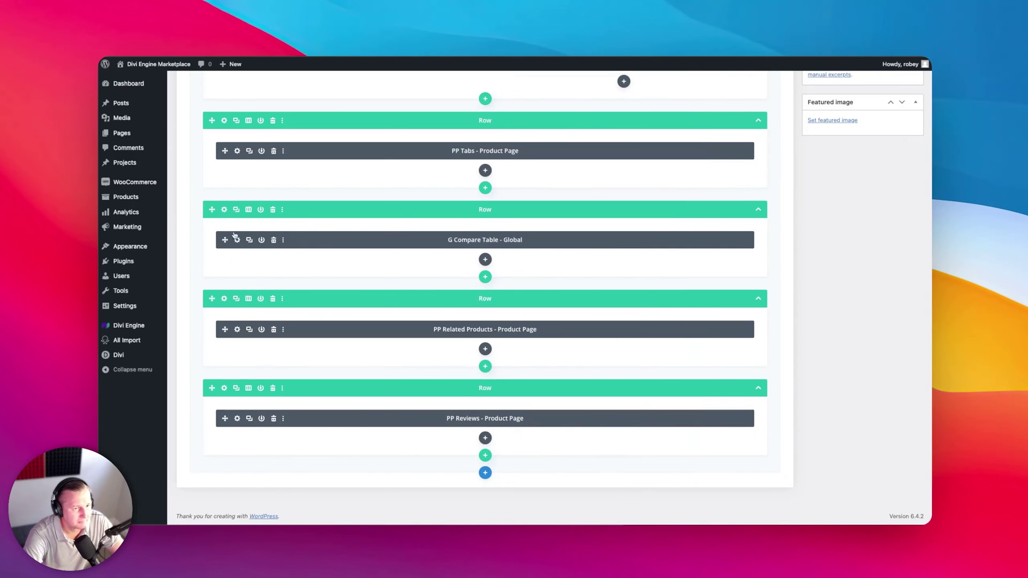
Remove the background color and reset the border of the row holding the compare table, and save the row settings
click(225, 210)
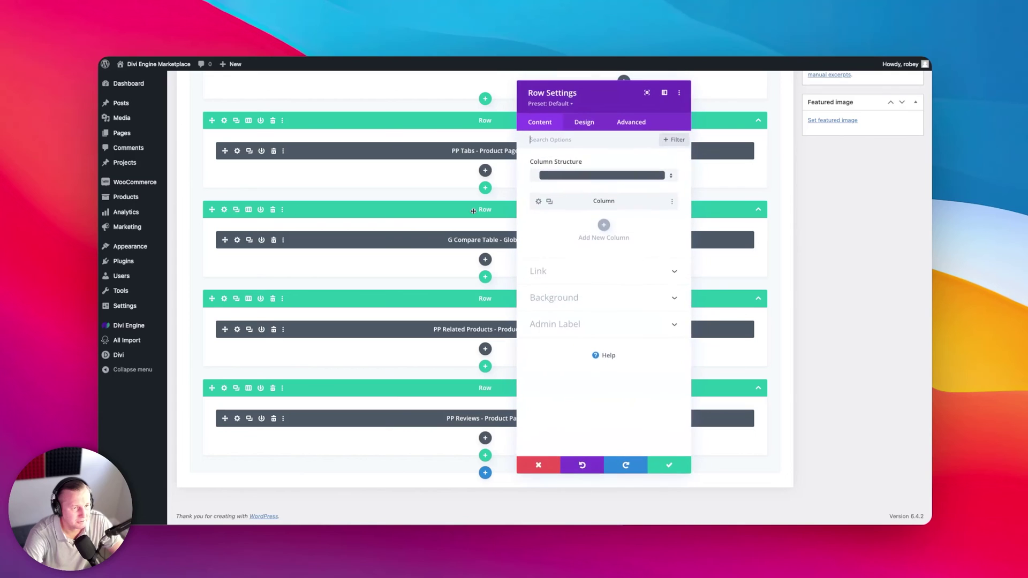
click(597, 294)
click(649, 267)
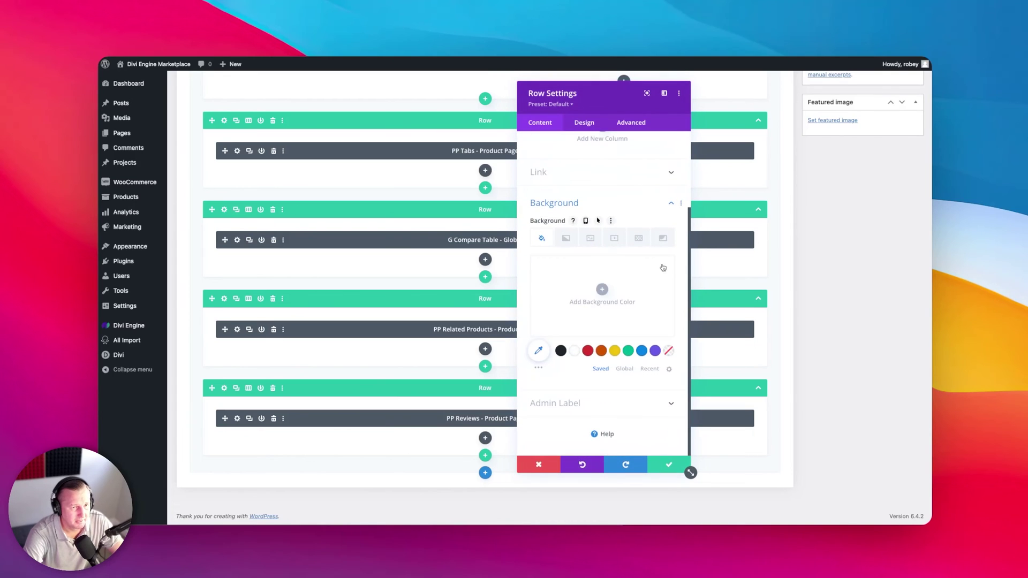
click(585, 123)
right_click(579, 215)
click(565, 156)
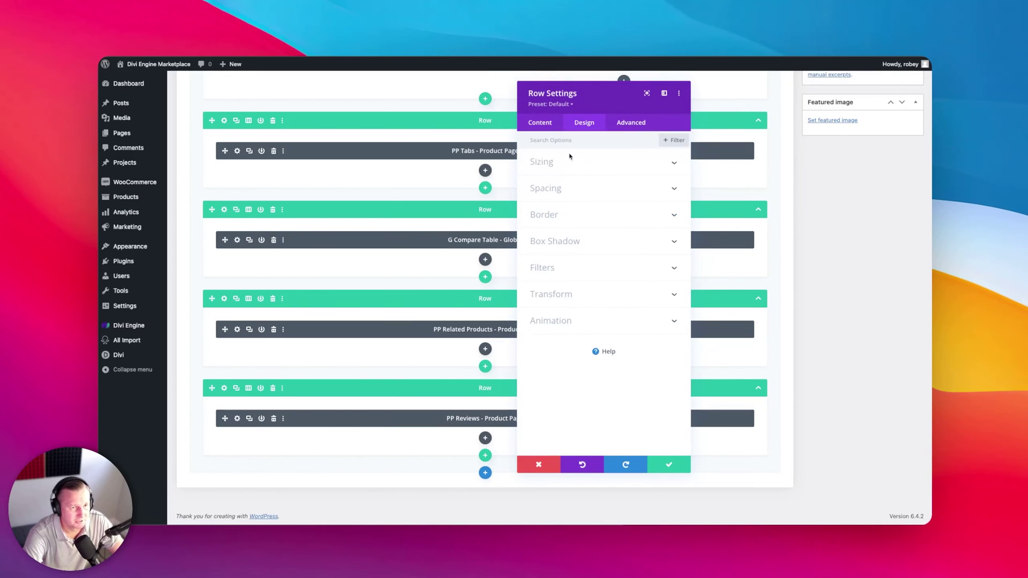
click(656, 461)
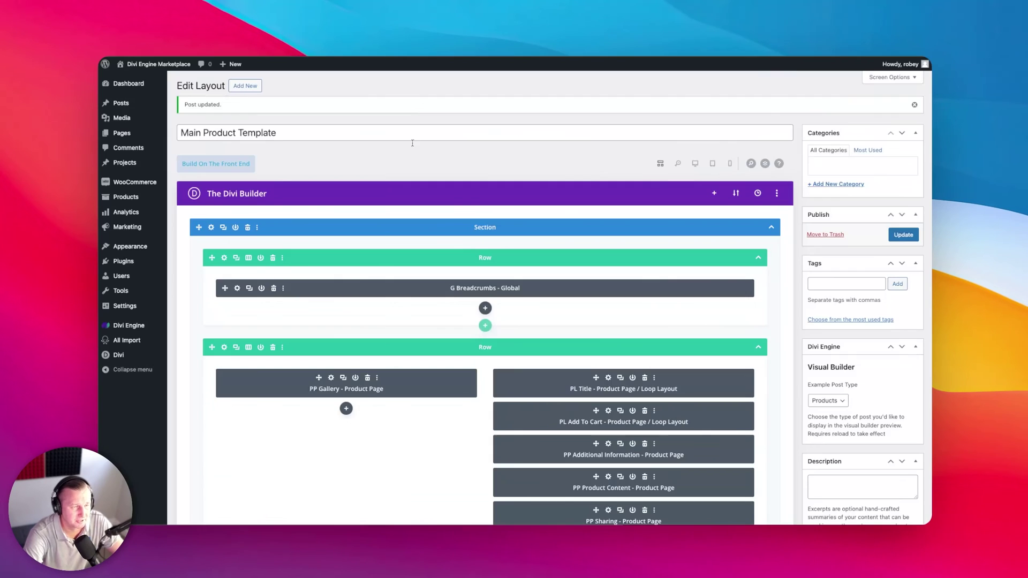
Set the compare table's Thumbnail Image Size to thumbnail in the Elements options
scroll(471, 352, down, 10)
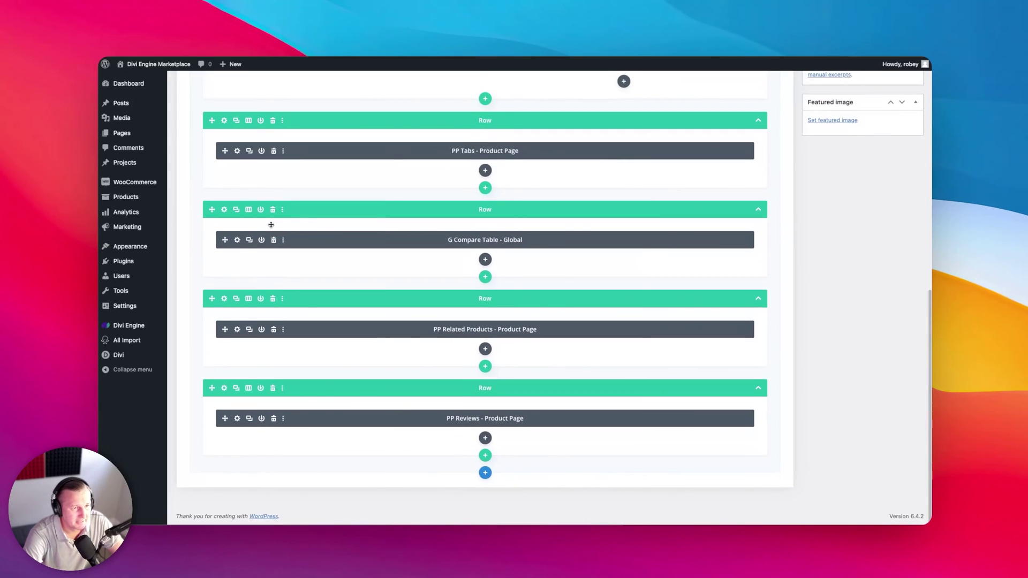
click(237, 240)
scroll(585, 247, down, 5)
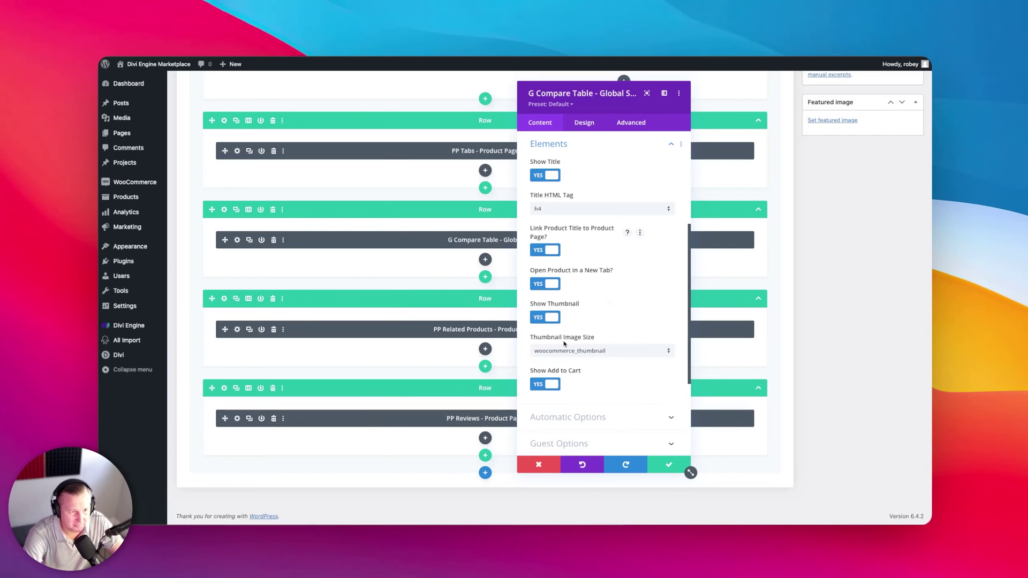
scroll(565, 349, down, 2)
click(574, 303)
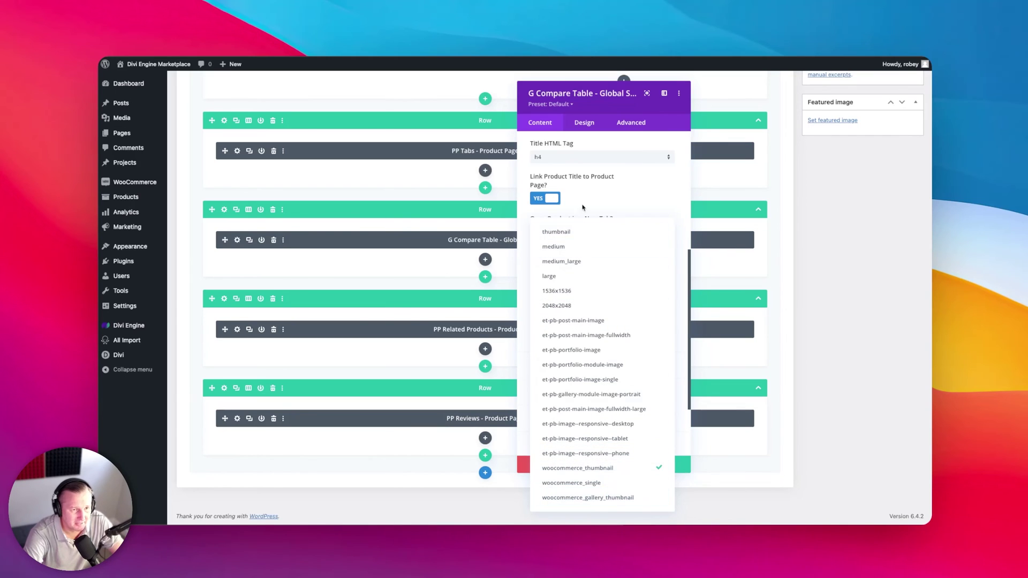
click(577, 232)
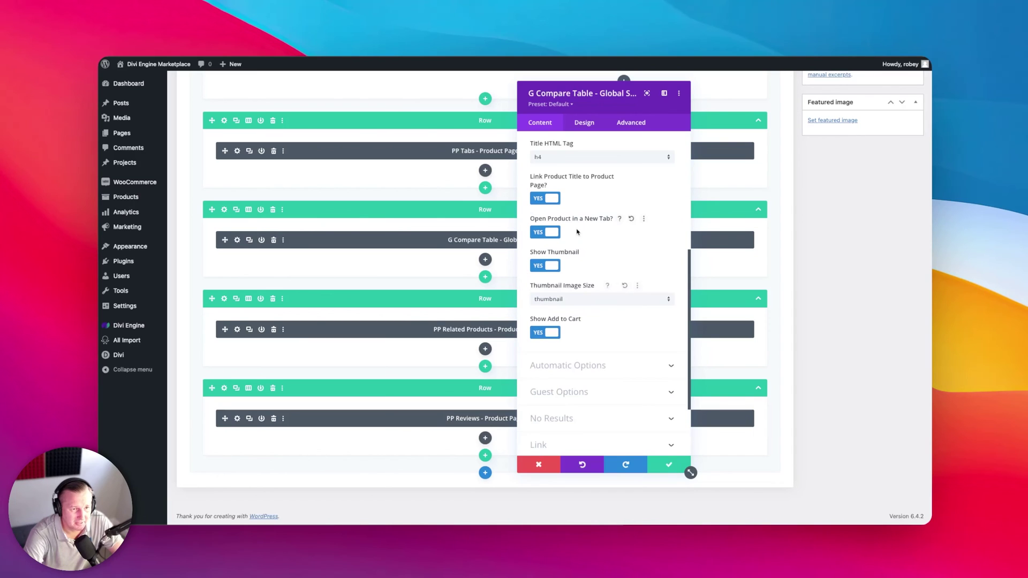
Review the compare table's design option groups and save the module settings
click(577, 122)
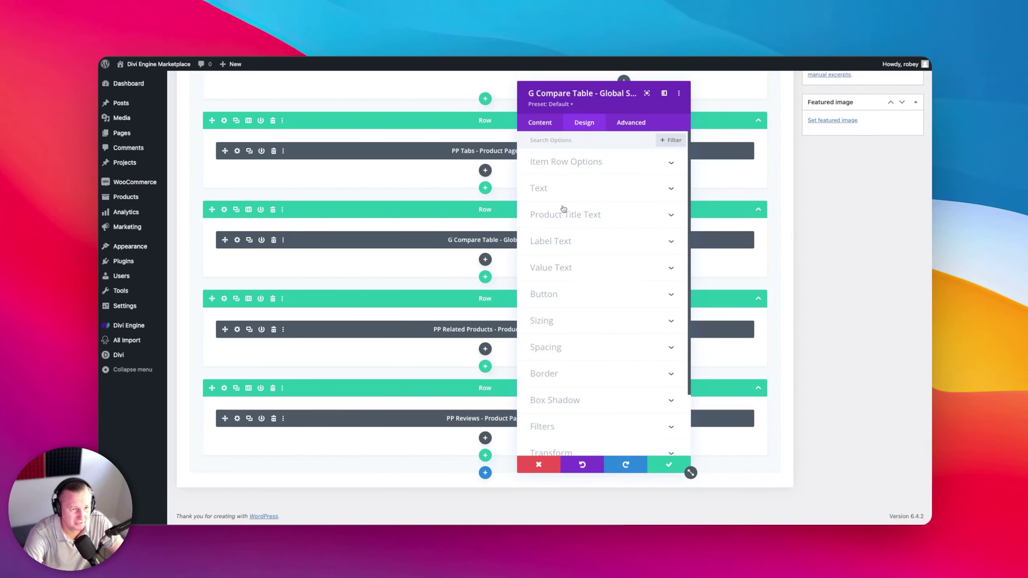
scroll(562, 209, down, 2)
scroll(563, 209, up, 2)
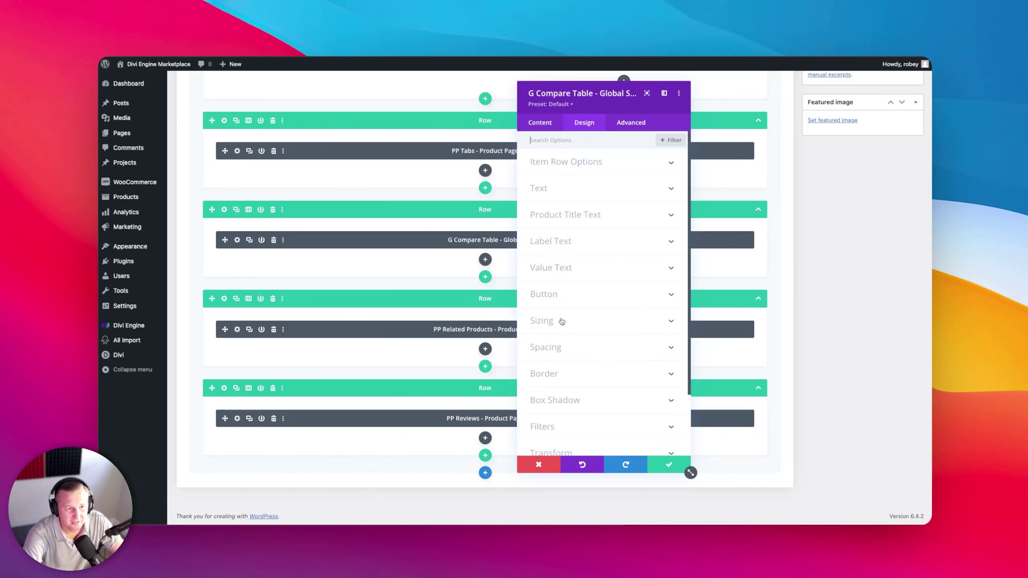
scroll(559, 373, down, 3)
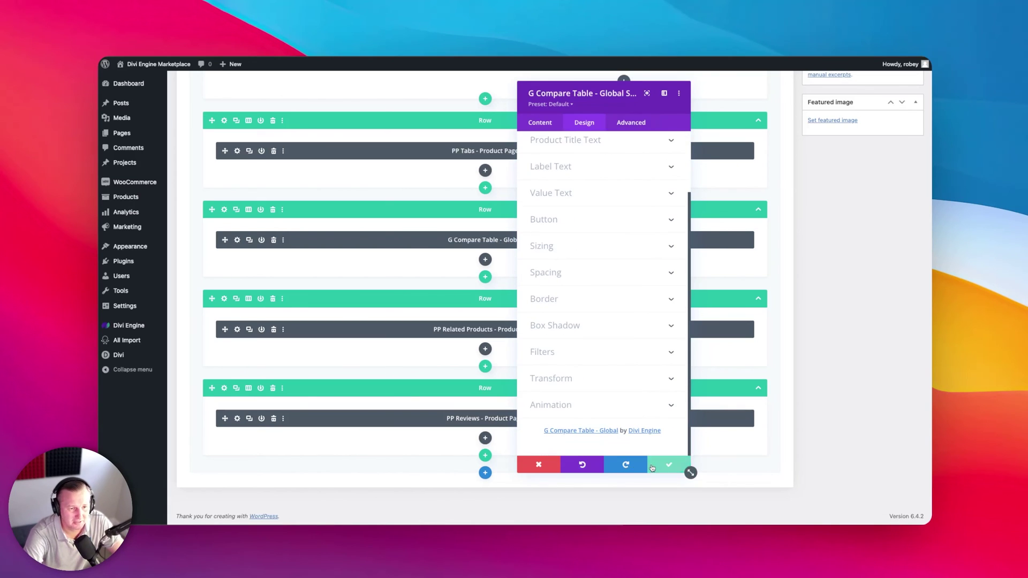
click(678, 467)
scroll(613, 504, up, 15)
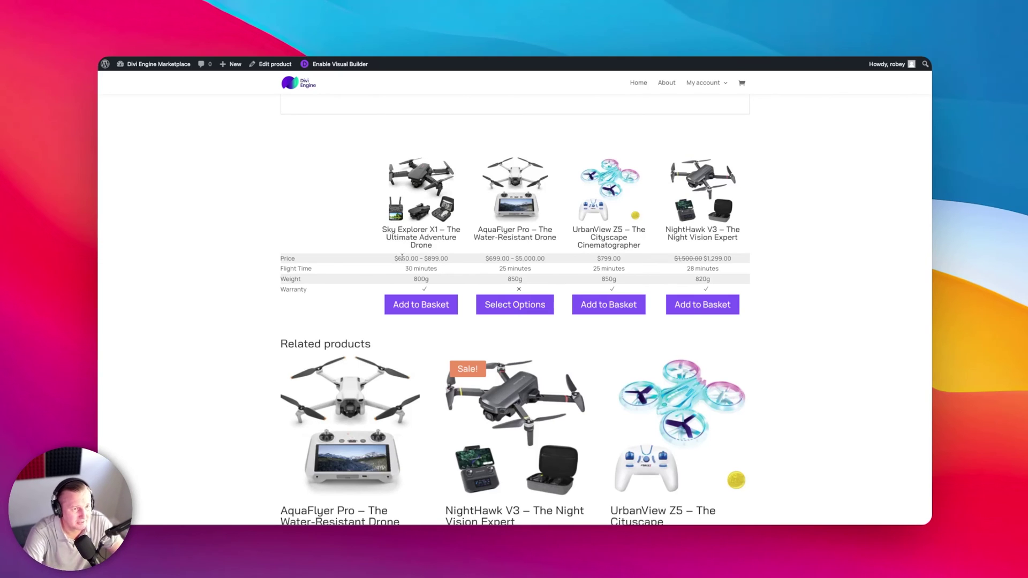
Test the compare table on the Sky Explorer X1 product page by adding the NightHawk V3 drone to the cart from it
scroll(443, 215, up, 3)
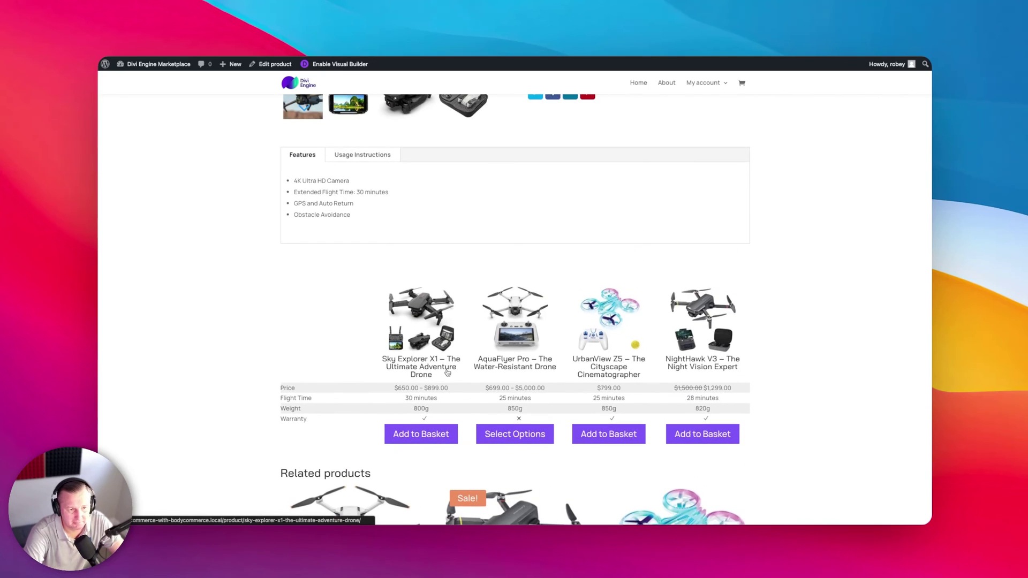
click(429, 438)
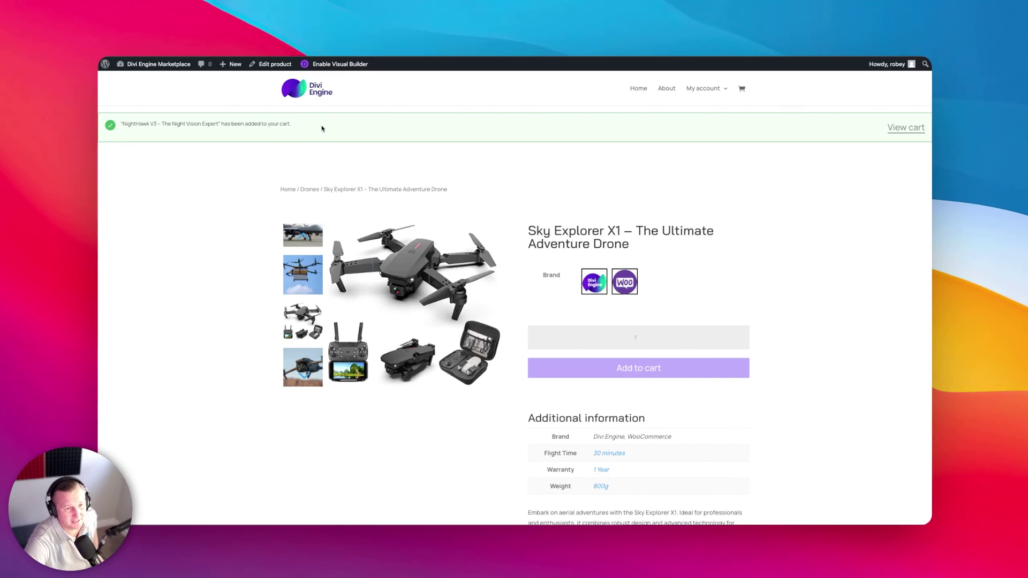
scroll(535, 214, down, 3)
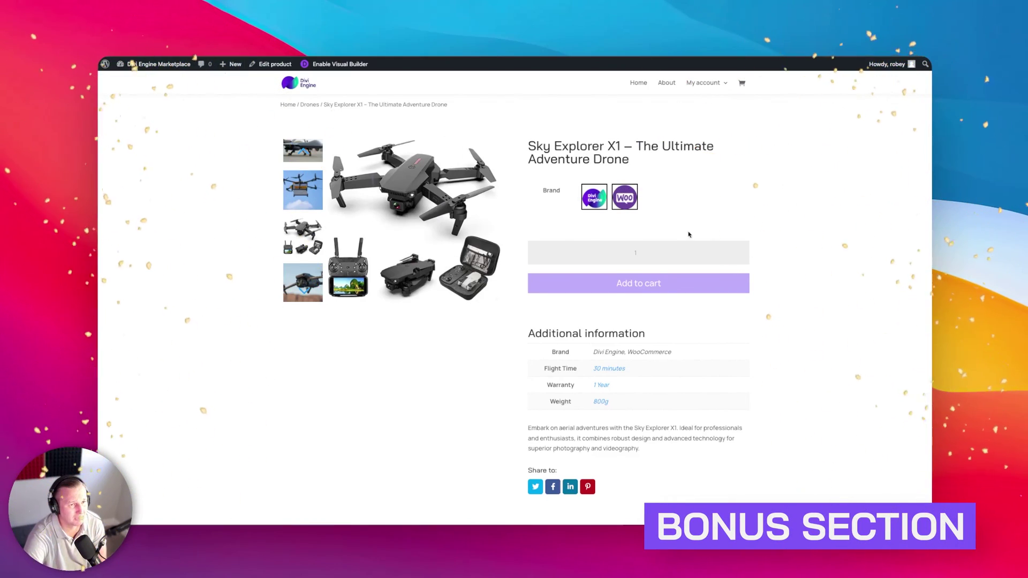
Switch to the Amazon drone product page and examine its Compare with similar items table for layout ideas
scroll(544, 319, down, 15)
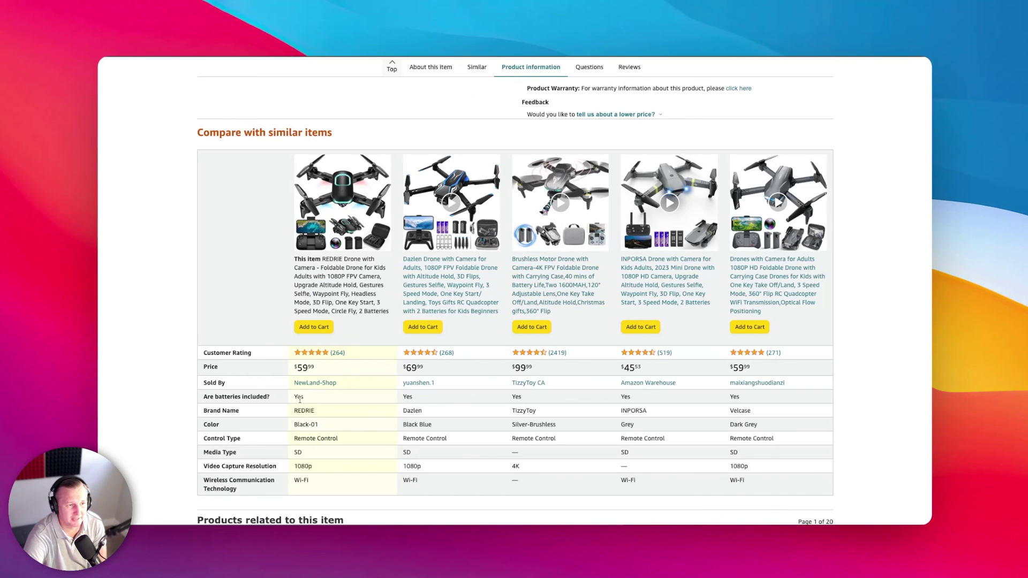
scroll(306, 401, down, 2)
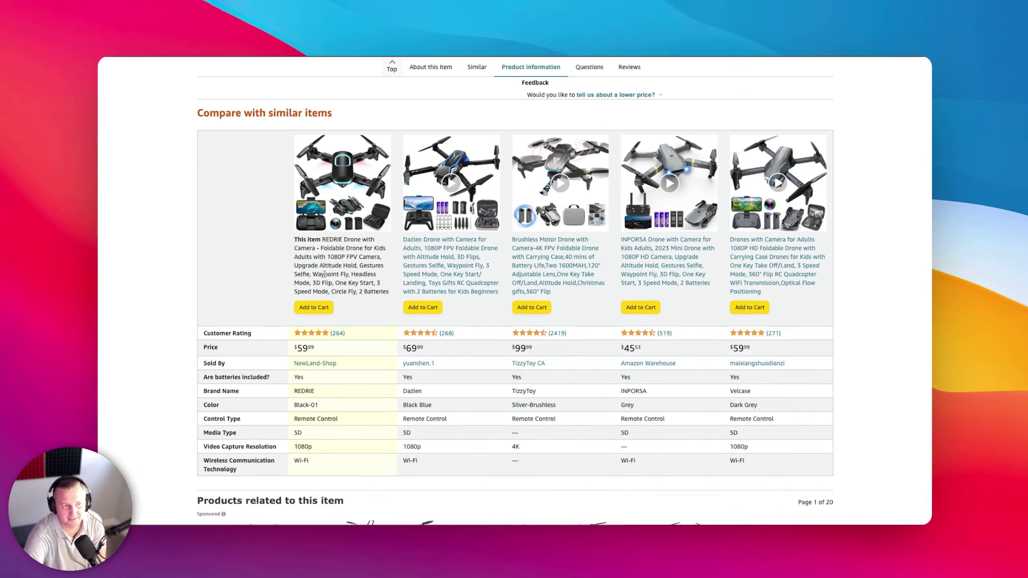
scroll(325, 274, up, 10)
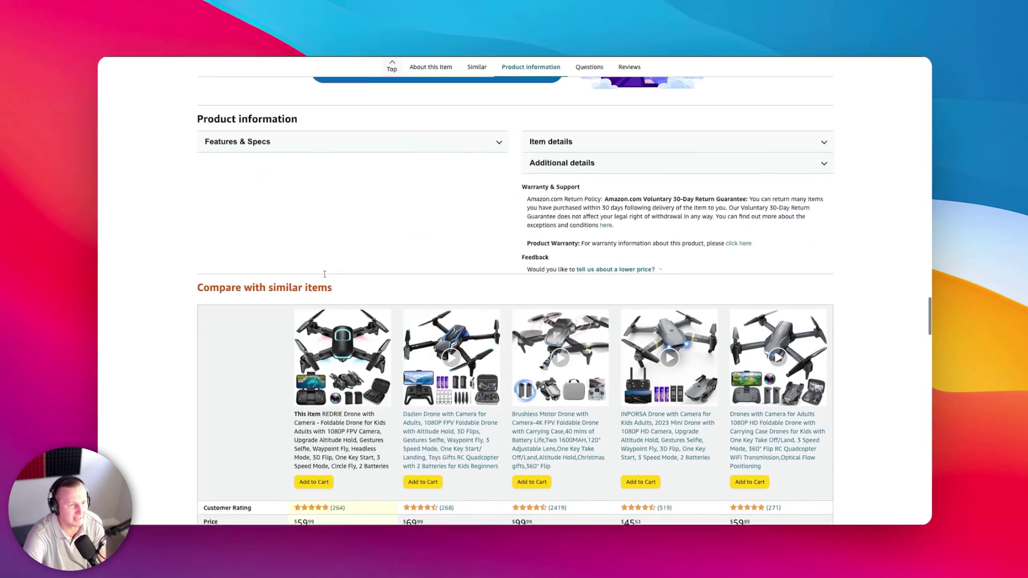
scroll(325, 276, up, 15)
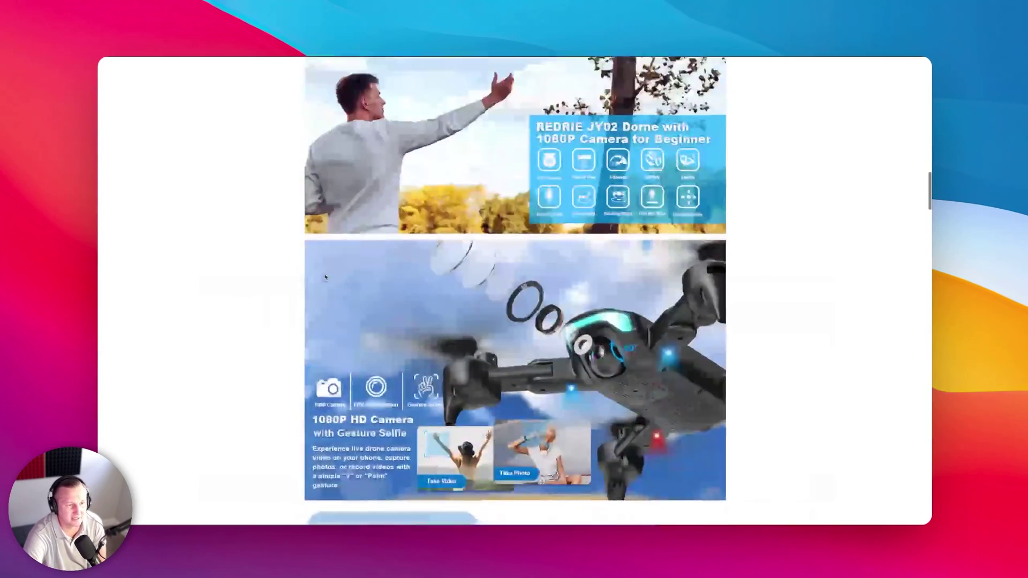